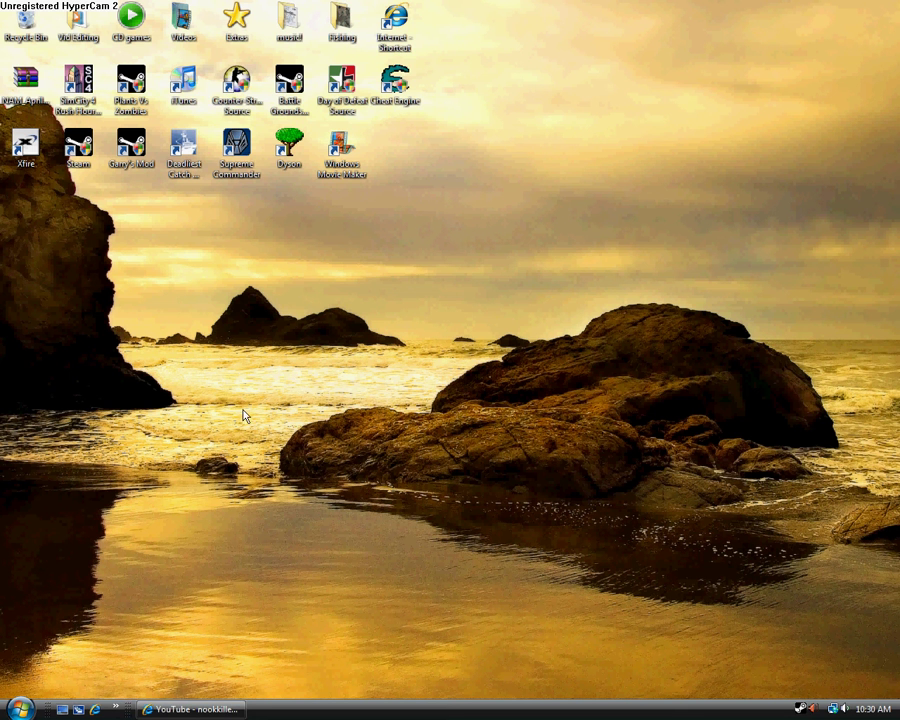
{"action": "double_click", "coordinate": [407, 33]}
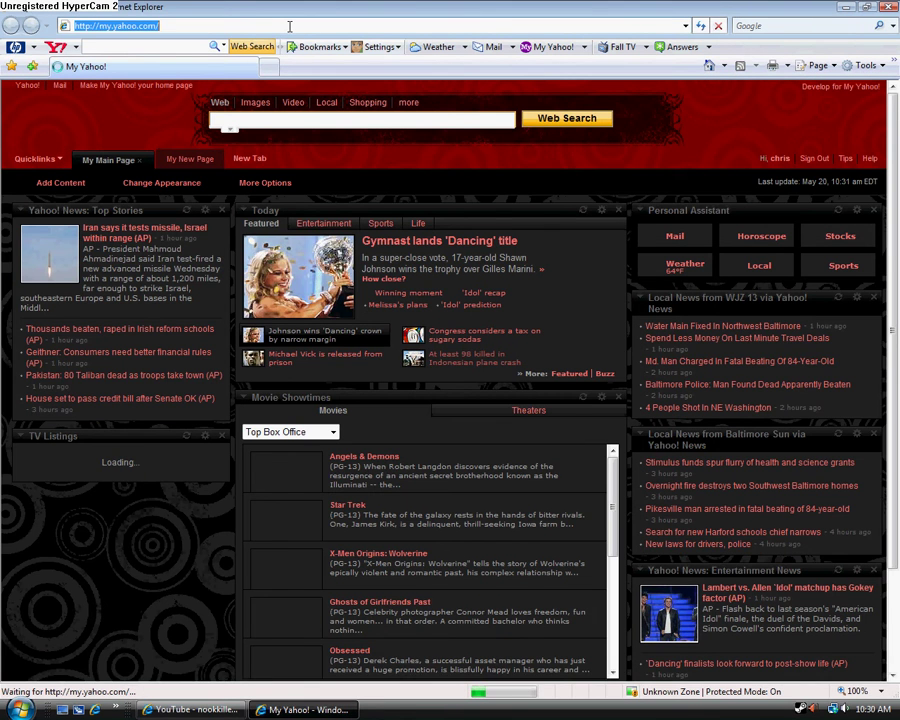
{"action": "type", "text": "SIM"}
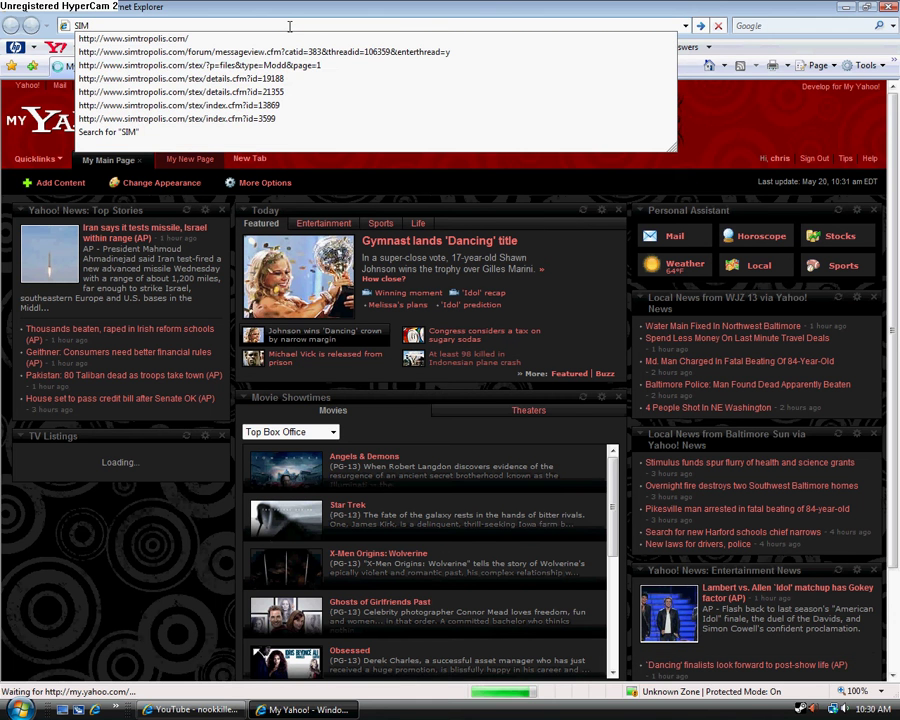
{"action": "key", "text": "Down"}
{"action": "key", "text": "Return"}
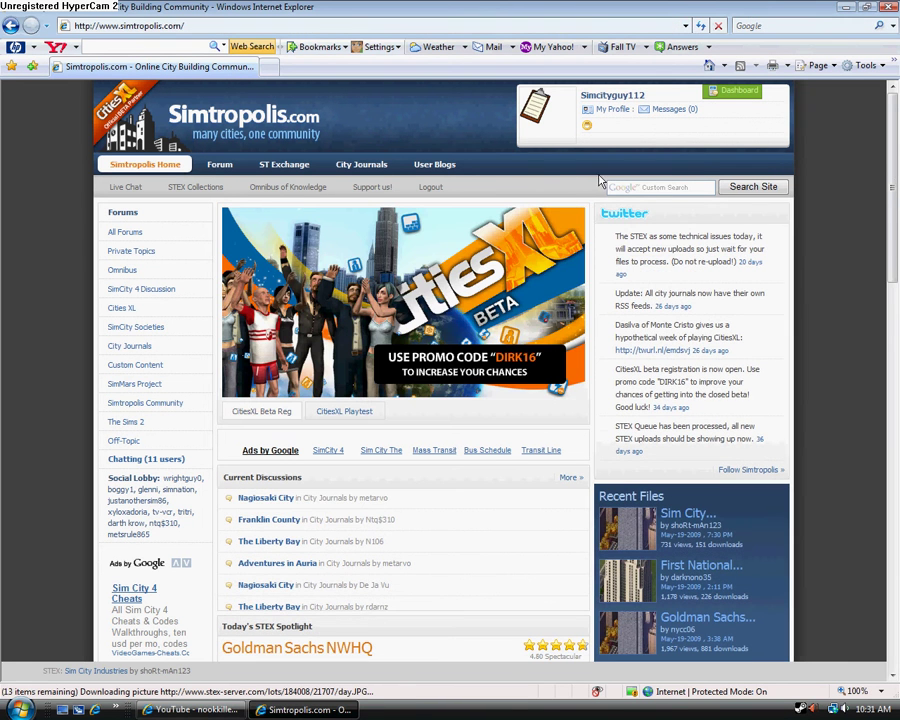
Step: Browse the recent files and the top-rated files on the Simtropolis ST Exchange
{"action": "left_click", "coordinate": [640, 185]}
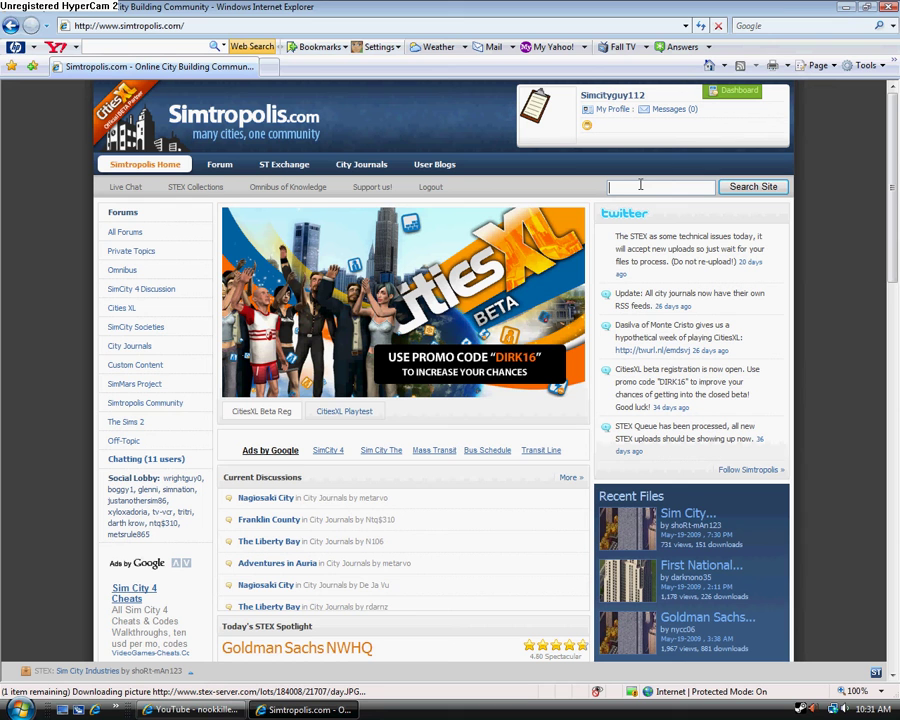
{"action": "left_click", "coordinate": [46, 318]}
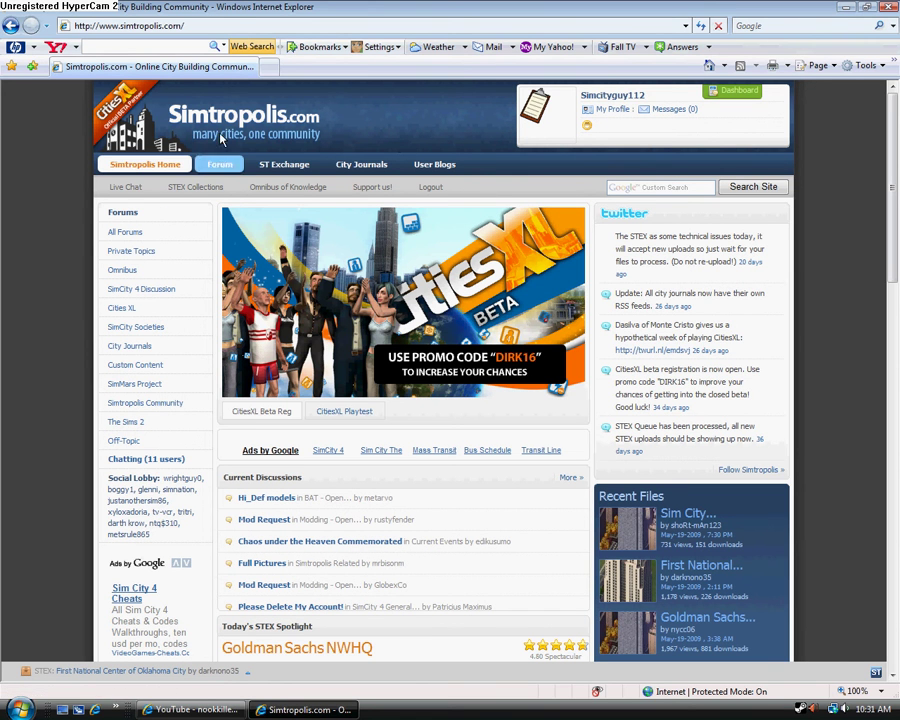
{"action": "left_click", "coordinate": [265, 170]}
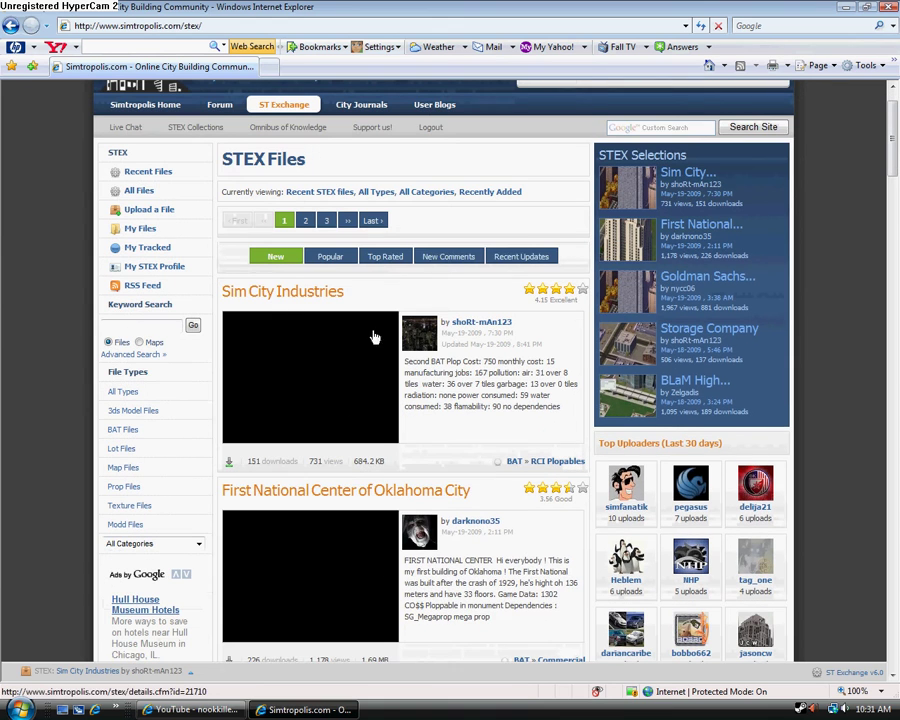
{"action": "scroll", "coordinate": [390, 250], "scroll_direction": "down", "scroll_amount": 1}
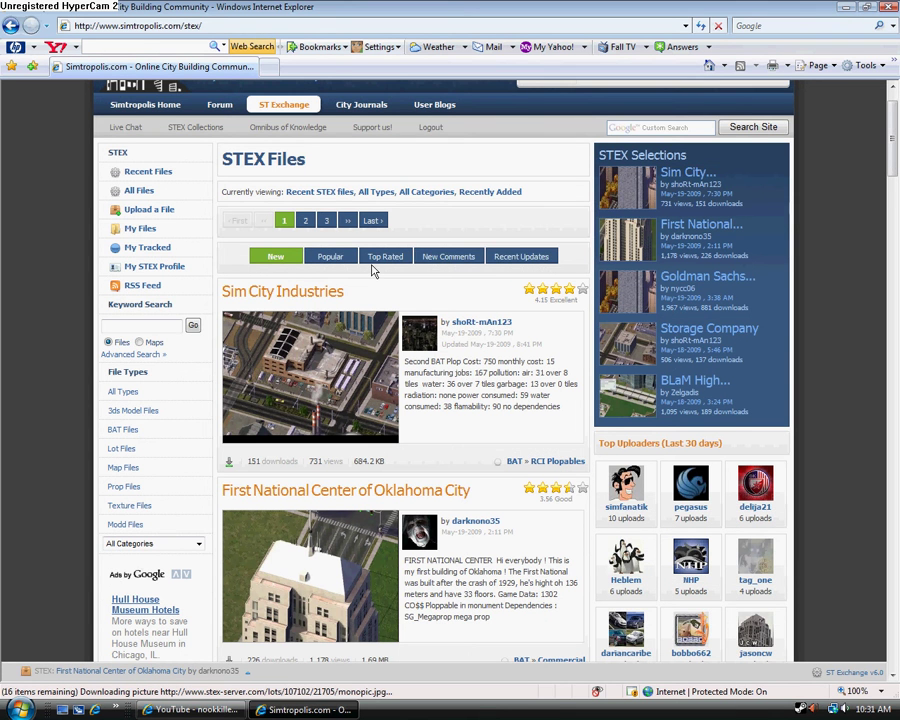
{"action": "scroll", "coordinate": [358, 285], "scroll_direction": "down", "scroll_amount": 4}
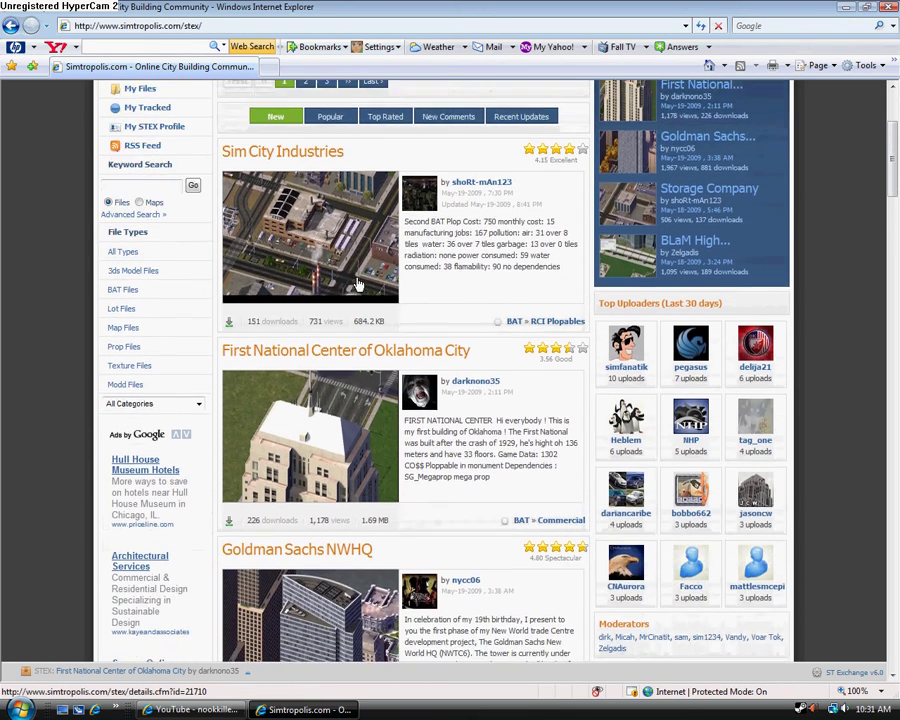
{"action": "scroll", "coordinate": [358, 285], "scroll_direction": "down", "scroll_amount": 1}
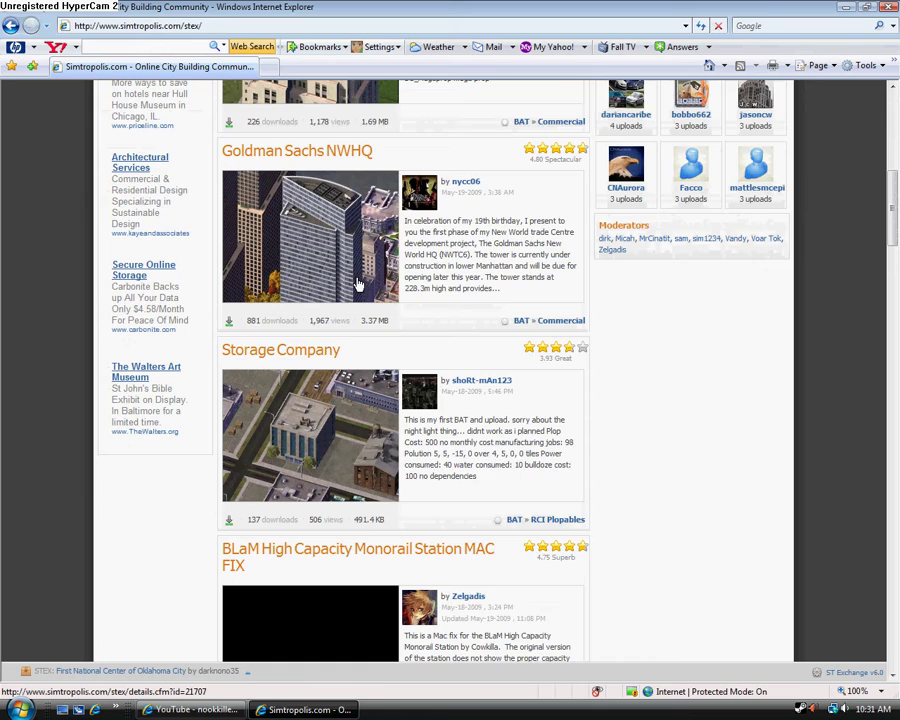
{"action": "scroll", "coordinate": [358, 285], "scroll_direction": "down", "scroll_amount": 2}
{"action": "scroll", "coordinate": [358, 285], "scroll_direction": "up", "scroll_amount": 3}
{"action": "scroll", "coordinate": [358, 285], "scroll_direction": "up", "scroll_amount": 6}
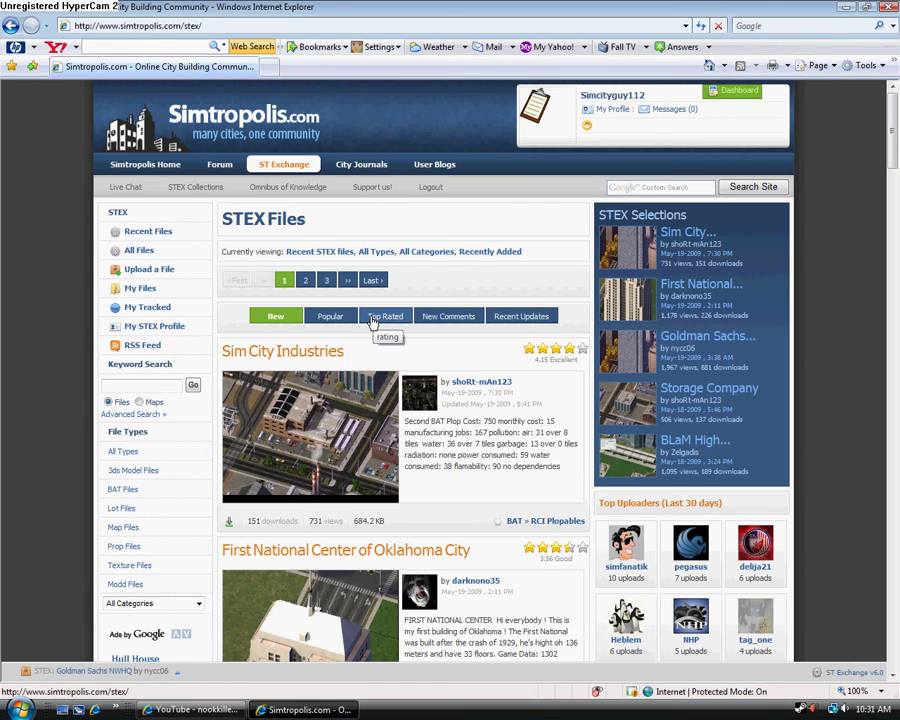
{"action": "left_click", "coordinate": [372, 320]}
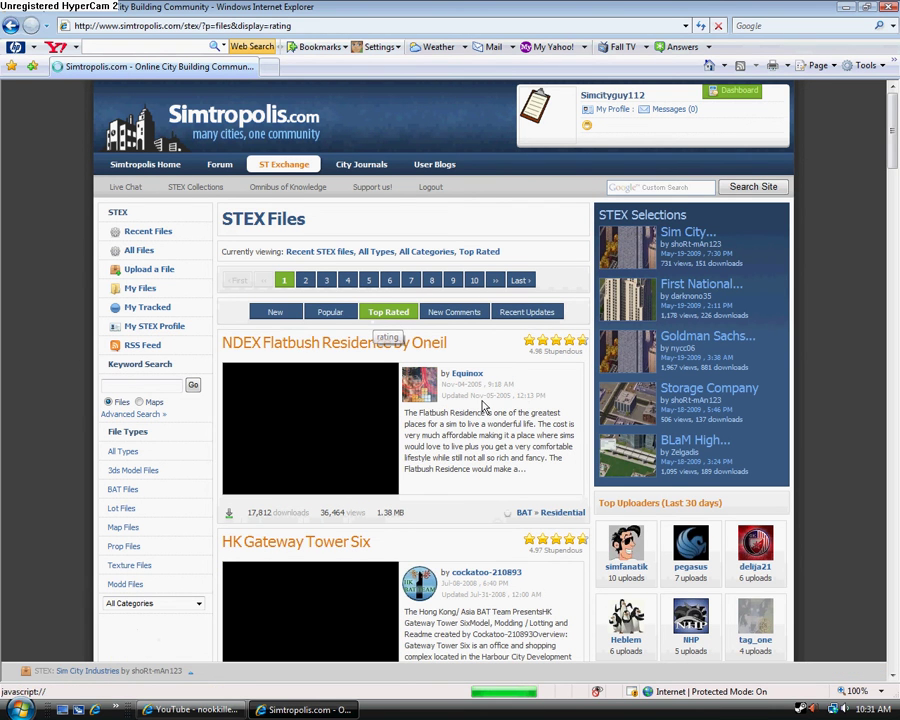
{"action": "scroll", "coordinate": [483, 405], "scroll_direction": "down", "scroll_amount": 6}
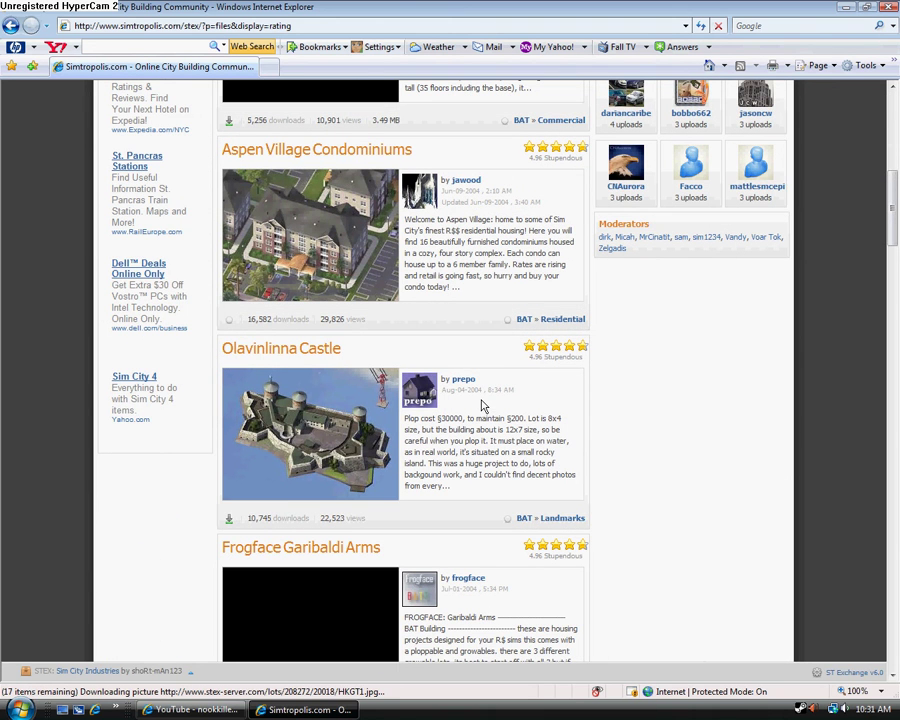
Step: Open the Plugins folder inside the SimCity 4 folder in Documents
{"action": "left_click", "coordinate": [20, 709]}
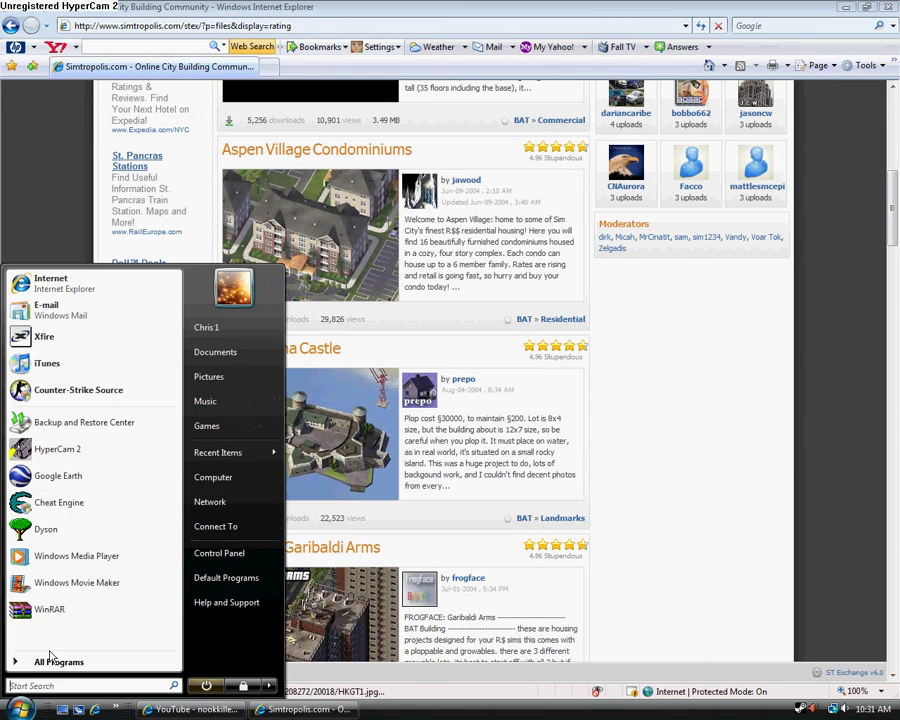
{"action": "left_click", "coordinate": [238, 352]}
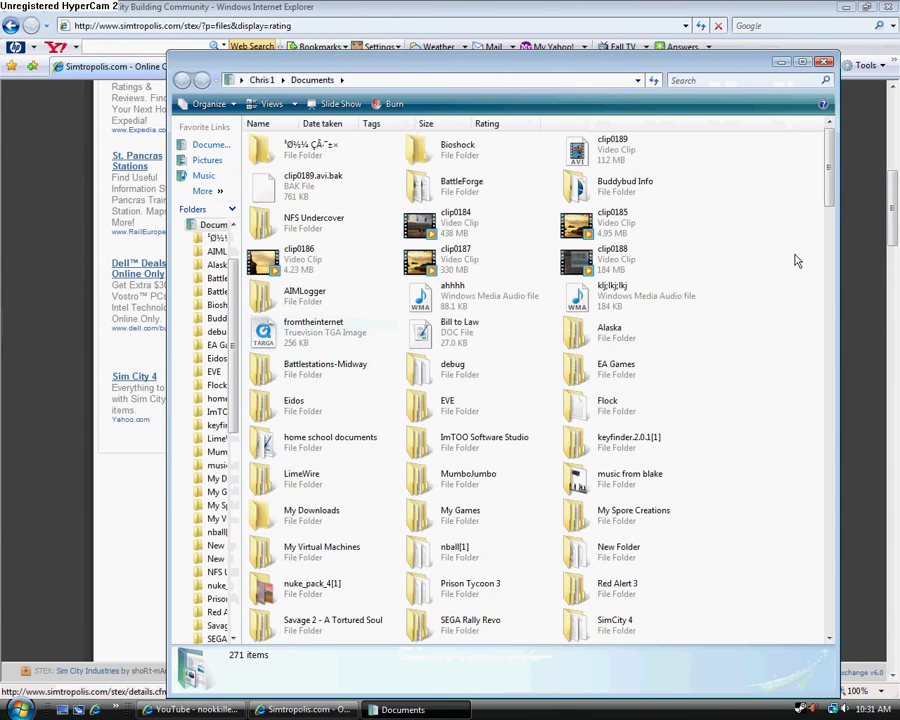
{"action": "scroll", "coordinate": [796, 261], "scroll_direction": "down", "scroll_amount": 3}
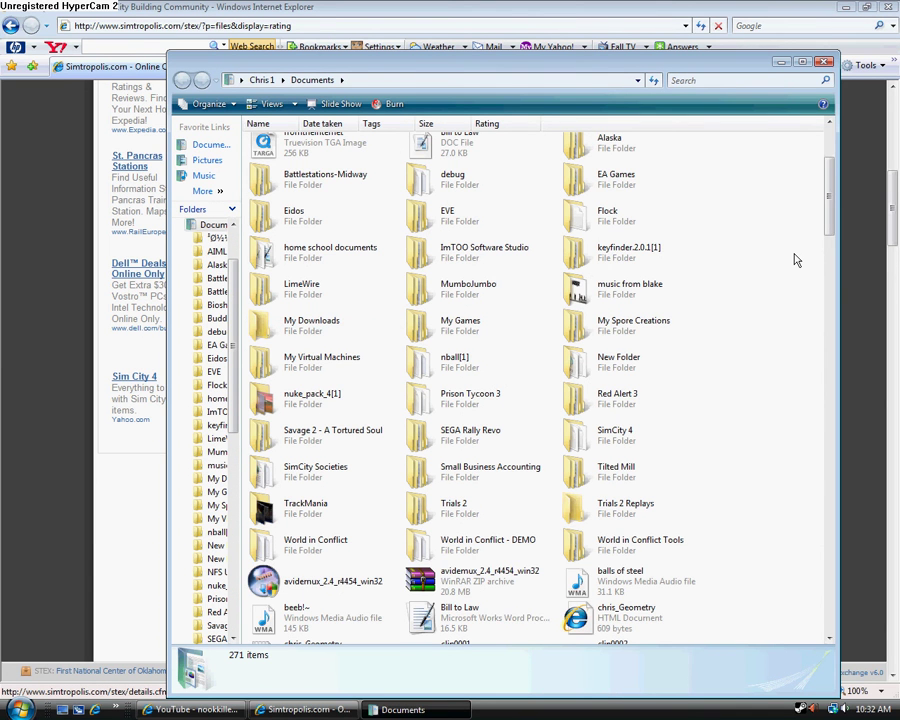
{"action": "scroll", "coordinate": [780, 280], "scroll_direction": "up", "scroll_amount": 3}
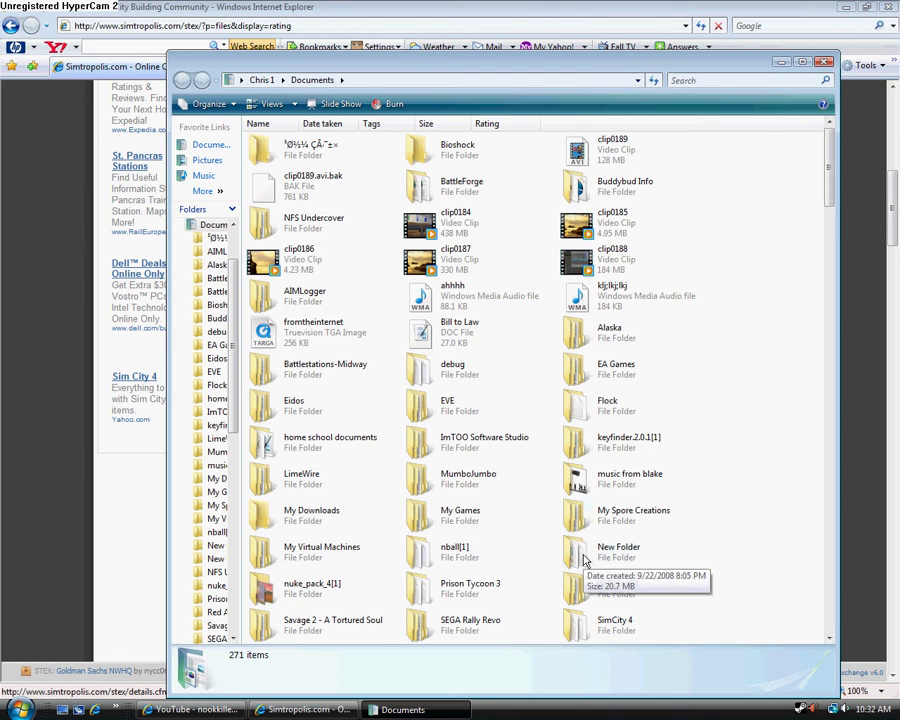
{"action": "double_click", "coordinate": [645, 626]}
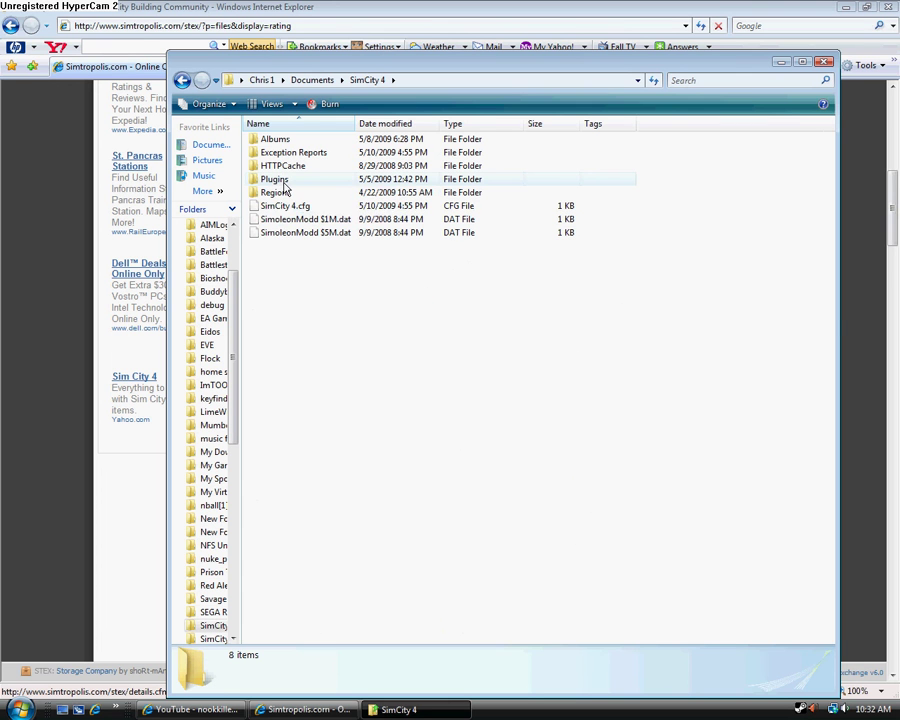
{"action": "left_click", "coordinate": [285, 180]}
{"action": "double_click", "coordinate": [287, 181]}
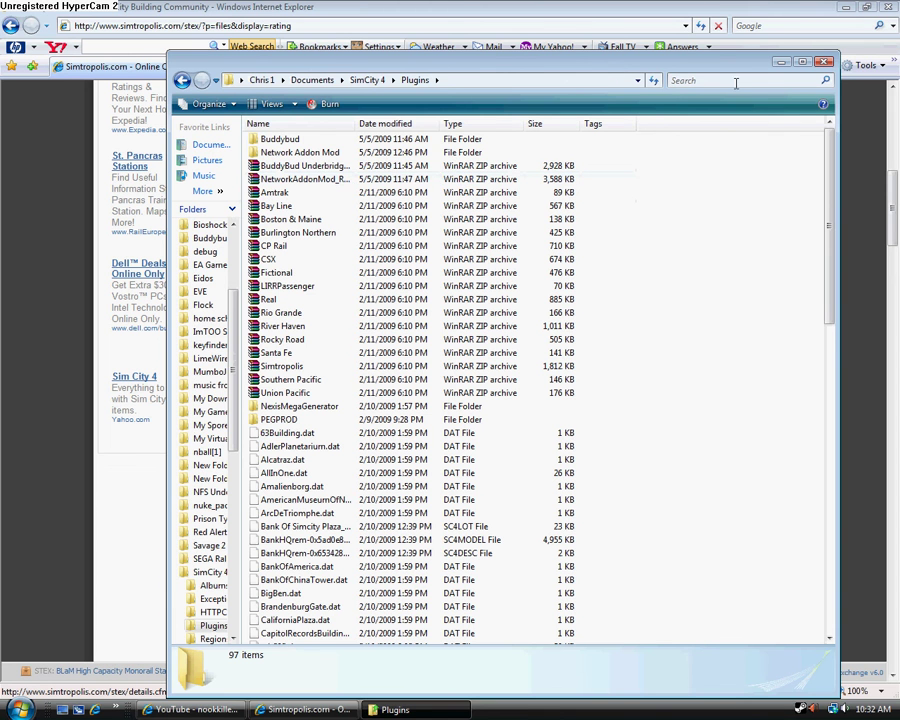
Step: Minimize the Plugins folder and browser to show the desktop, and view the Plugins folder once more before minimizing it
{"action": "left_click", "coordinate": [781, 62]}
{"action": "left_click", "coordinate": [849, 8]}
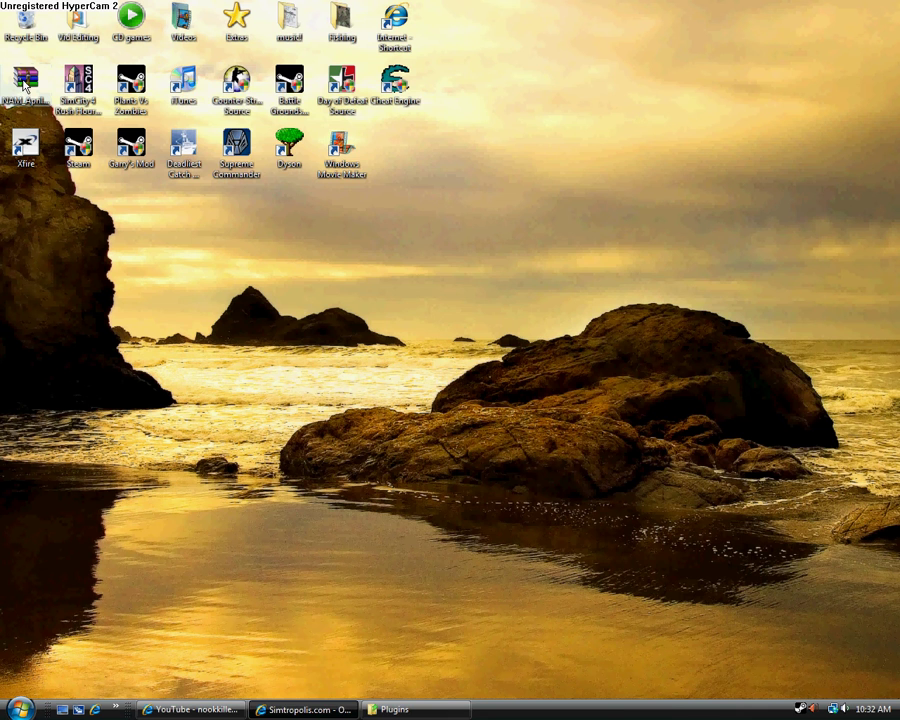
{"action": "left_click", "coordinate": [410, 709]}
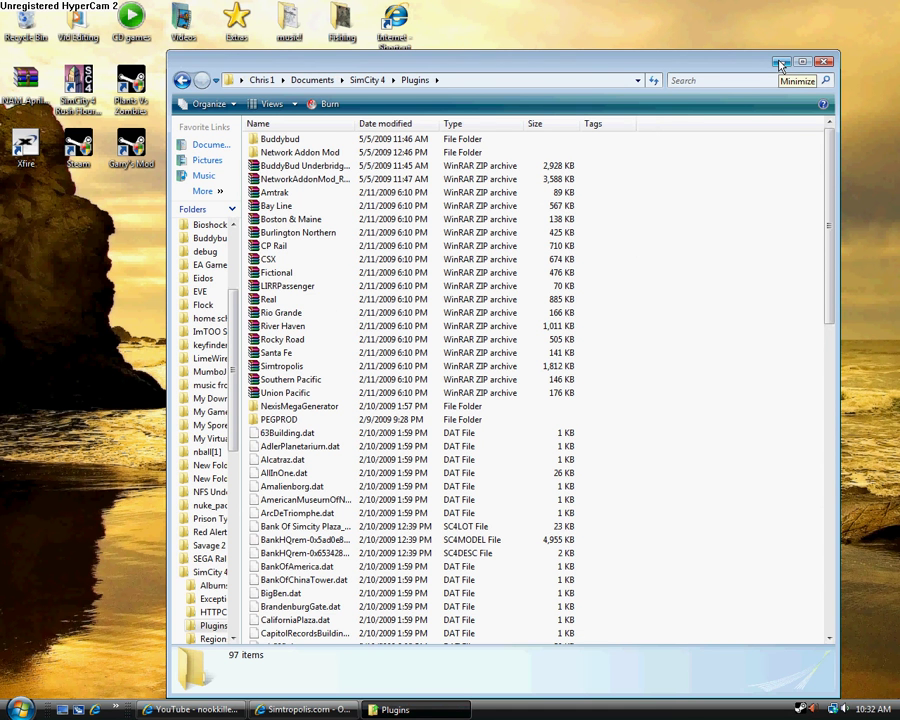
{"action": "left_click", "coordinate": [781, 62]}
Step: Switch back to Internet Explorer and search the Simtropolis site for NAM
{"action": "left_click", "coordinate": [305, 709]}
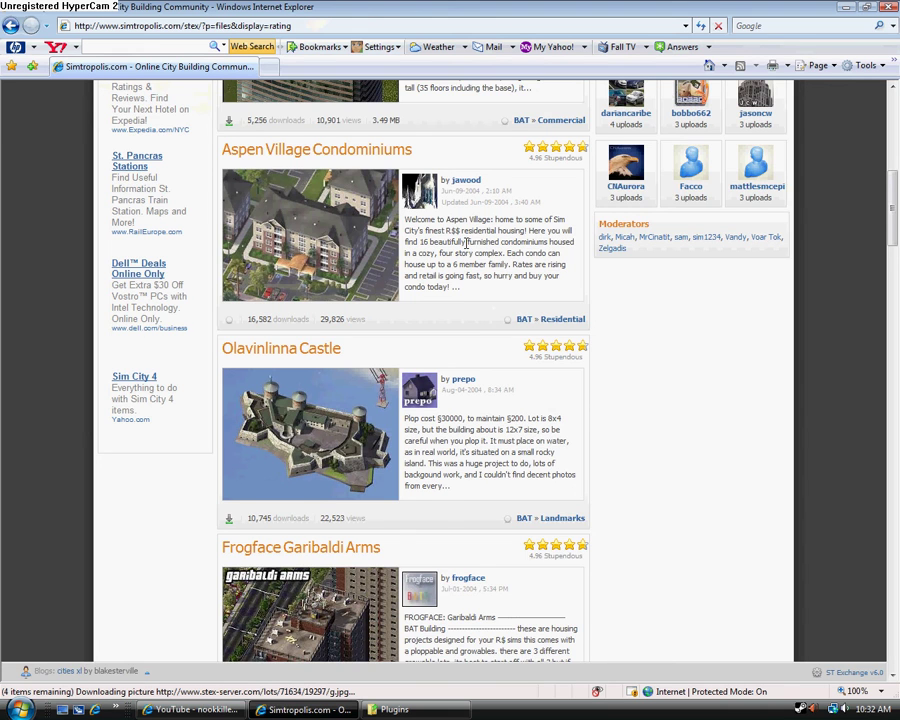
{"action": "scroll", "coordinate": [465, 245], "scroll_direction": "down", "scroll_amount": 1}
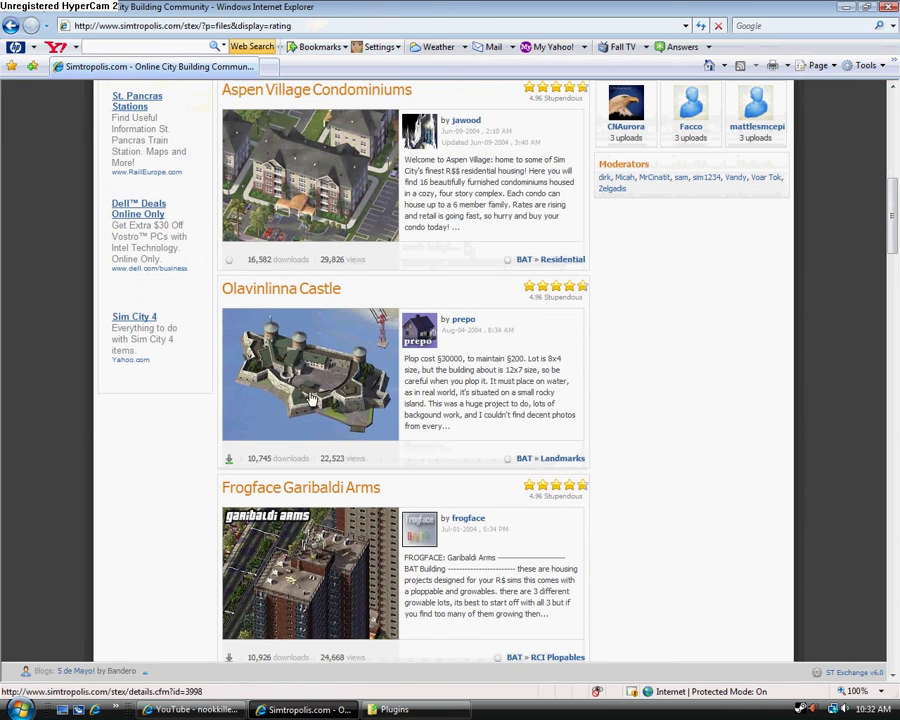
{"action": "scroll", "coordinate": [430, 350], "scroll_direction": "down", "scroll_amount": 1}
{"action": "scroll", "coordinate": [432, 348], "scroll_direction": "up", "scroll_amount": 10}
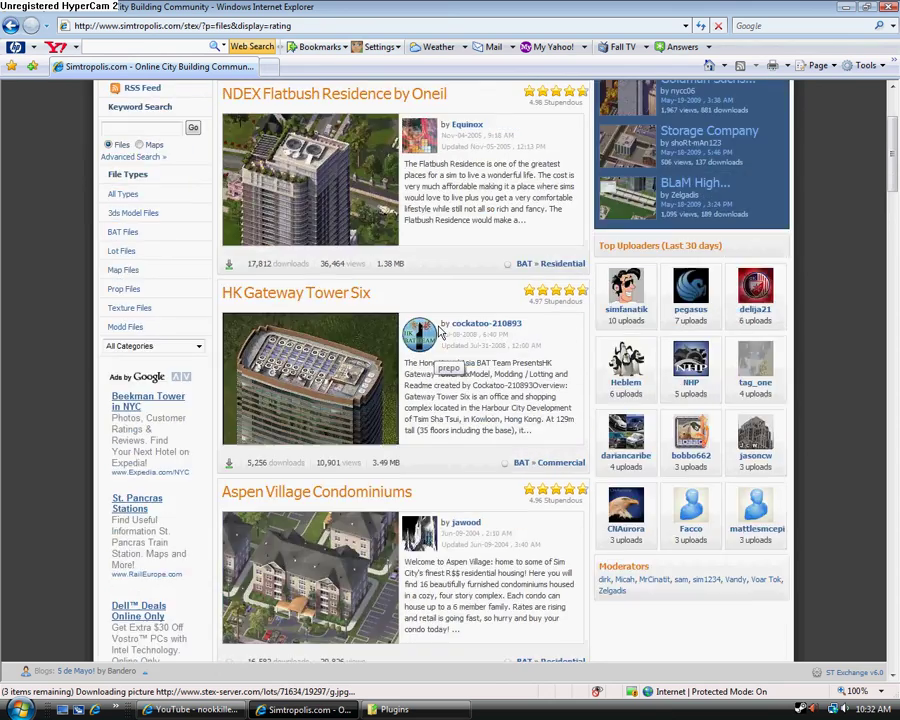
{"action": "left_click", "coordinate": [668, 186]}
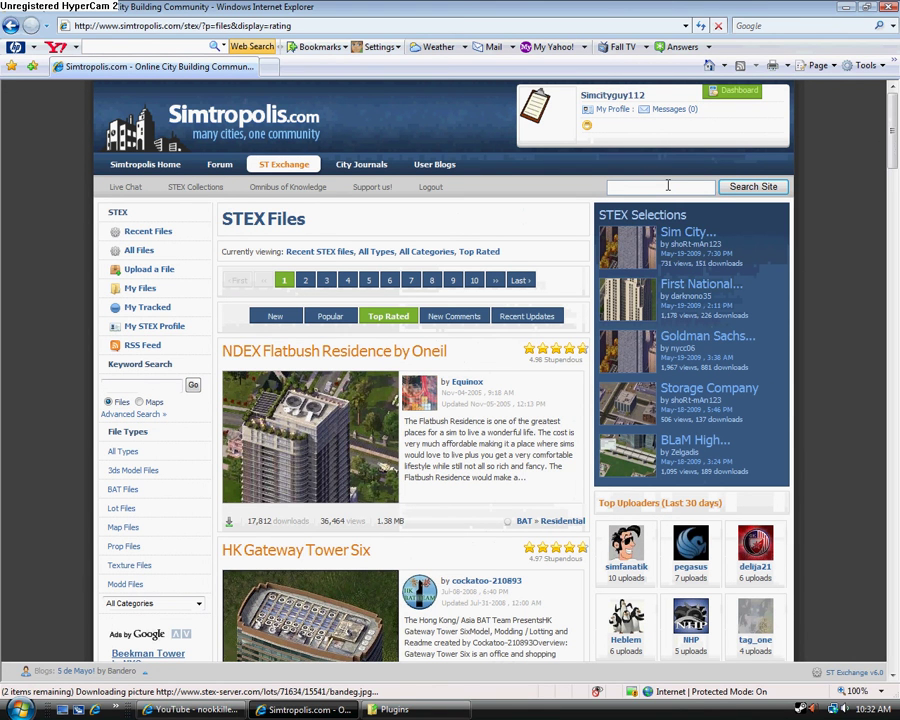
{"action": "type", "text": "na"}
{"action": "key", "text": "BackSpace"}
{"action": "key", "text": "BackSpace"}
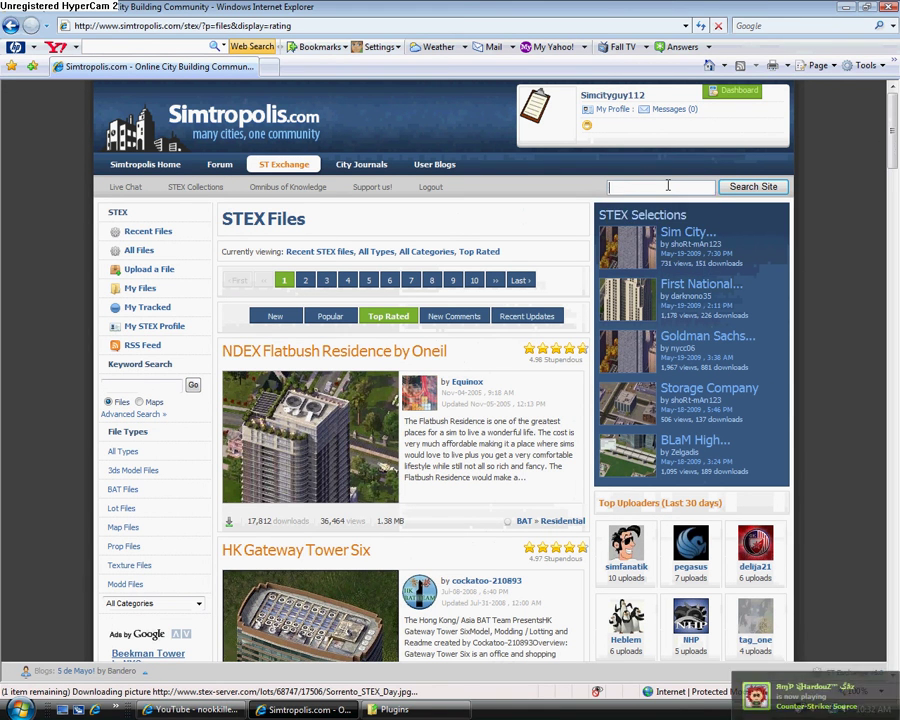
{"action": "type", "text": "NA"}
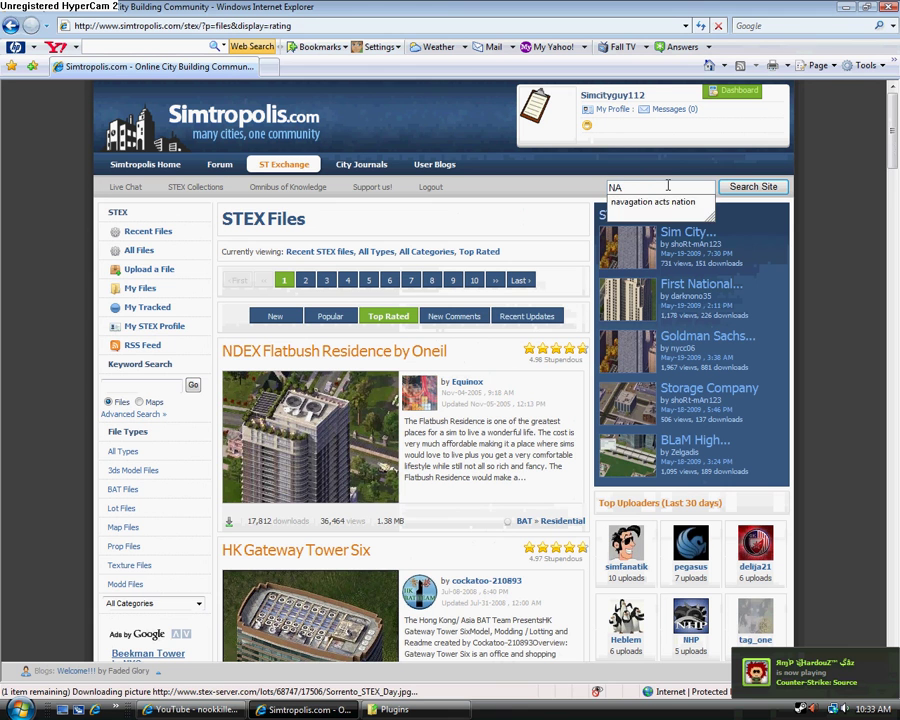
{"action": "type", "text": "M"}
{"action": "key", "text": "Return"}
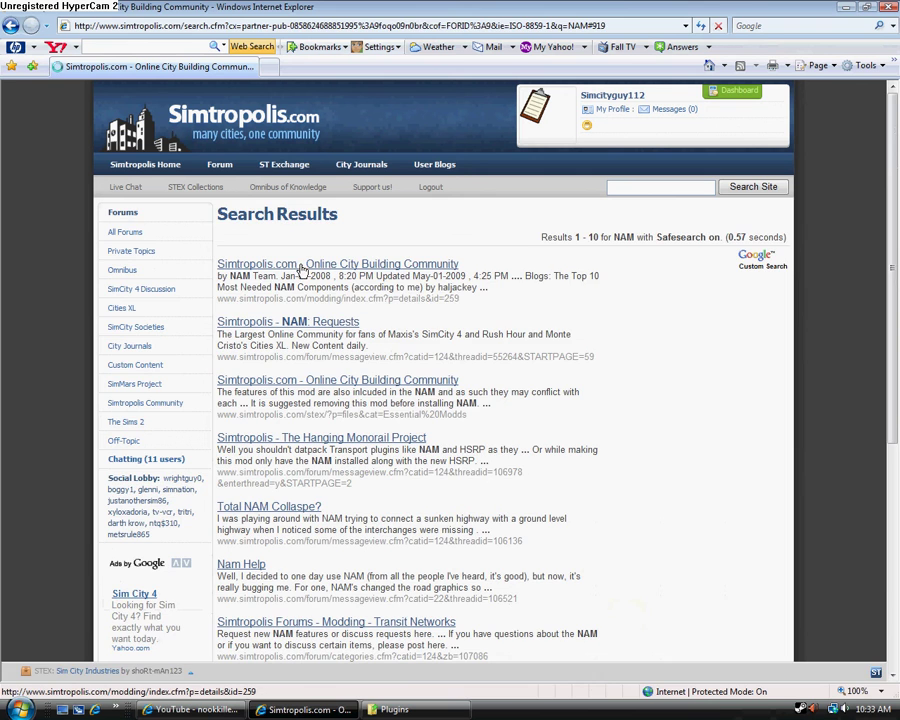
Step: Find the NAM Team's files through the first search result and open the details of Network Addon Mod (NAM March 2009) for PC
{"action": "left_click", "coordinate": [302, 266]}
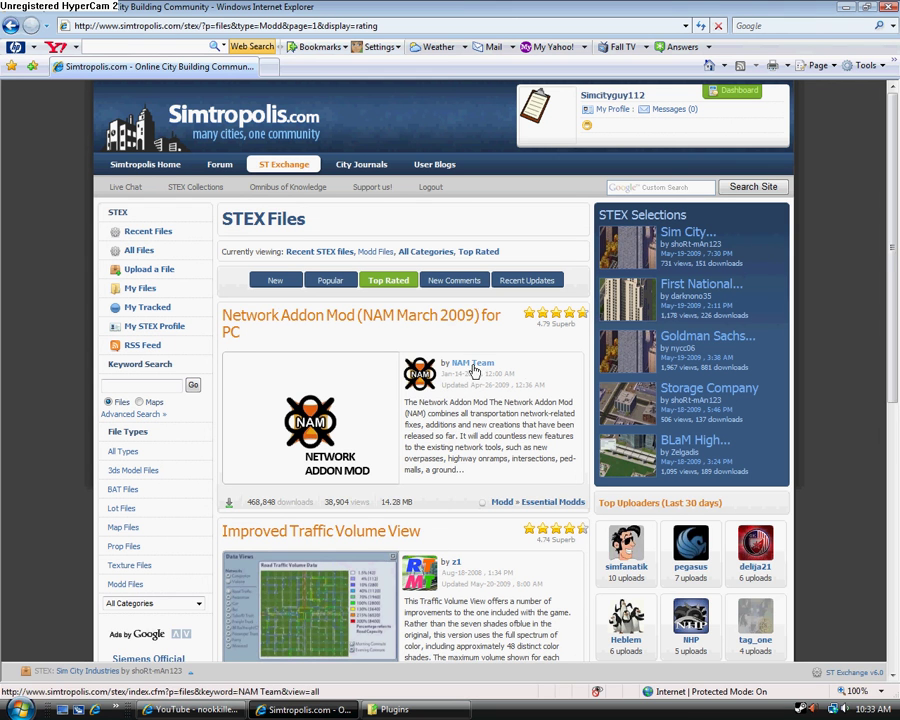
{"action": "left_click", "coordinate": [474, 364]}
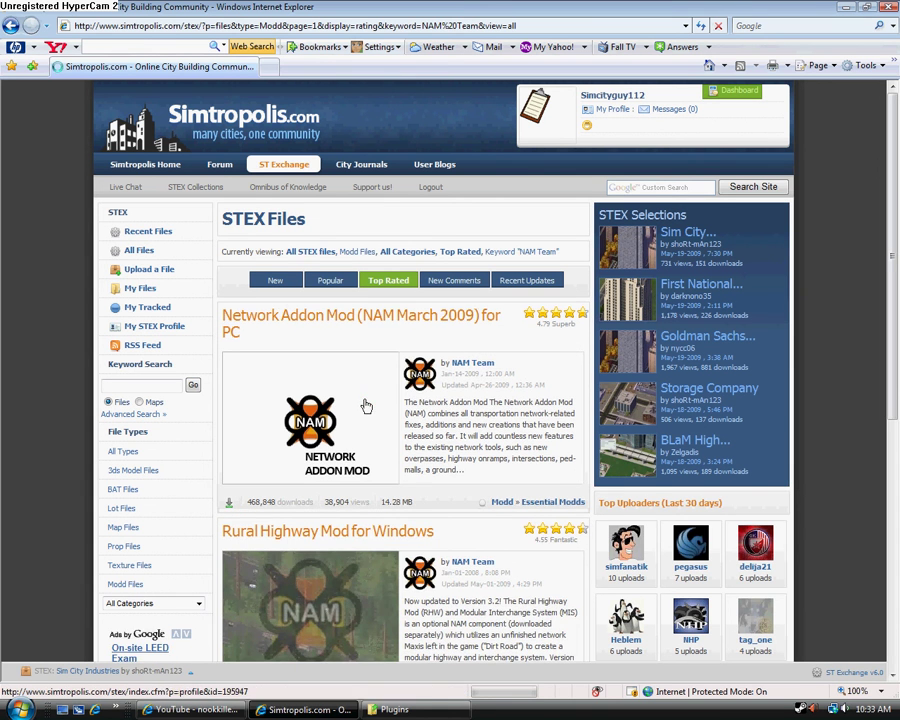
{"action": "left_click", "coordinate": [368, 404]}
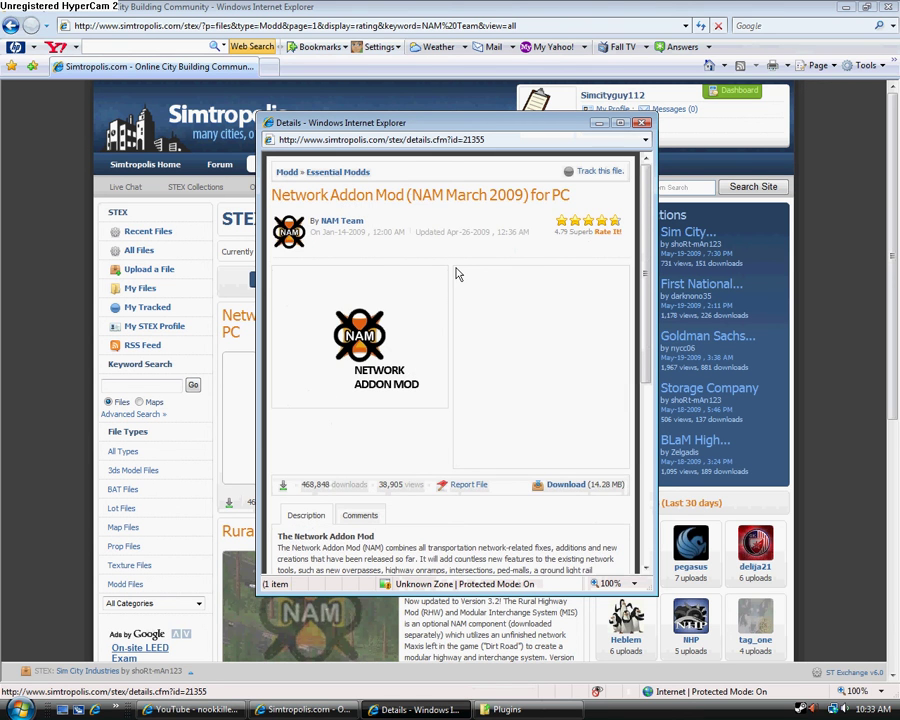
{"action": "scroll", "coordinate": [457, 273], "scroll_direction": "down", "scroll_amount": 5}
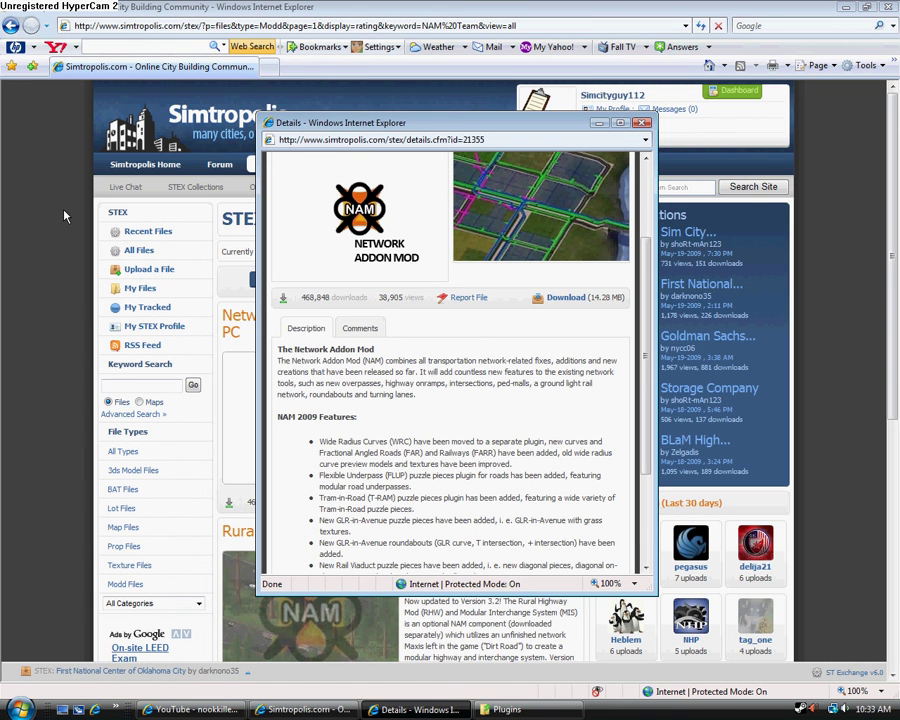
Step: Start downloading NetworkAddonMod_Setup.zip for direct opening, and cancel the transfer
{"action": "left_click", "coordinate": [563, 298]}
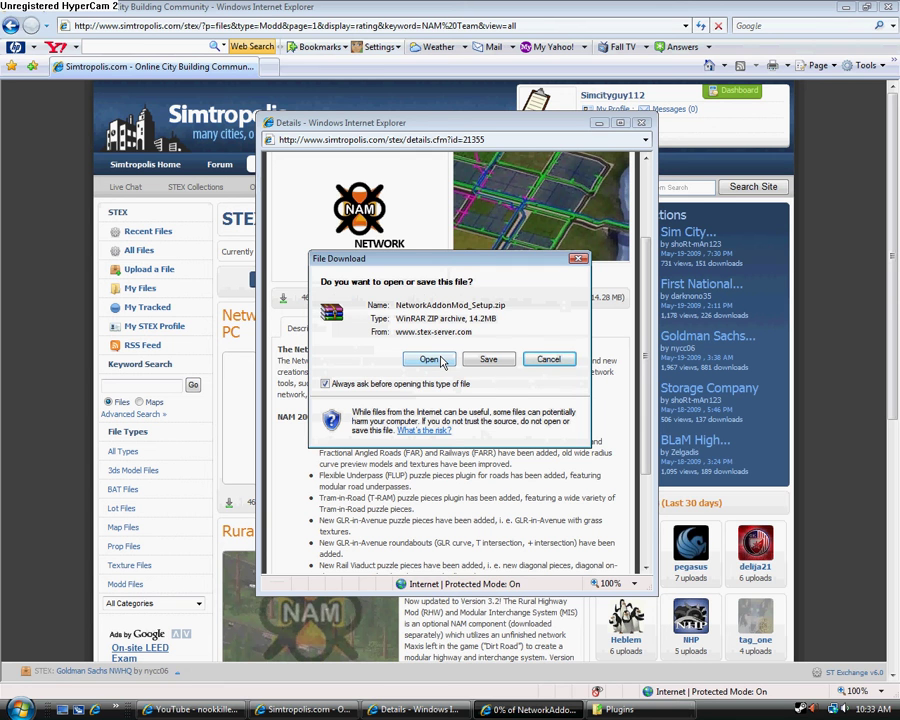
{"action": "left_click", "coordinate": [430, 359]}
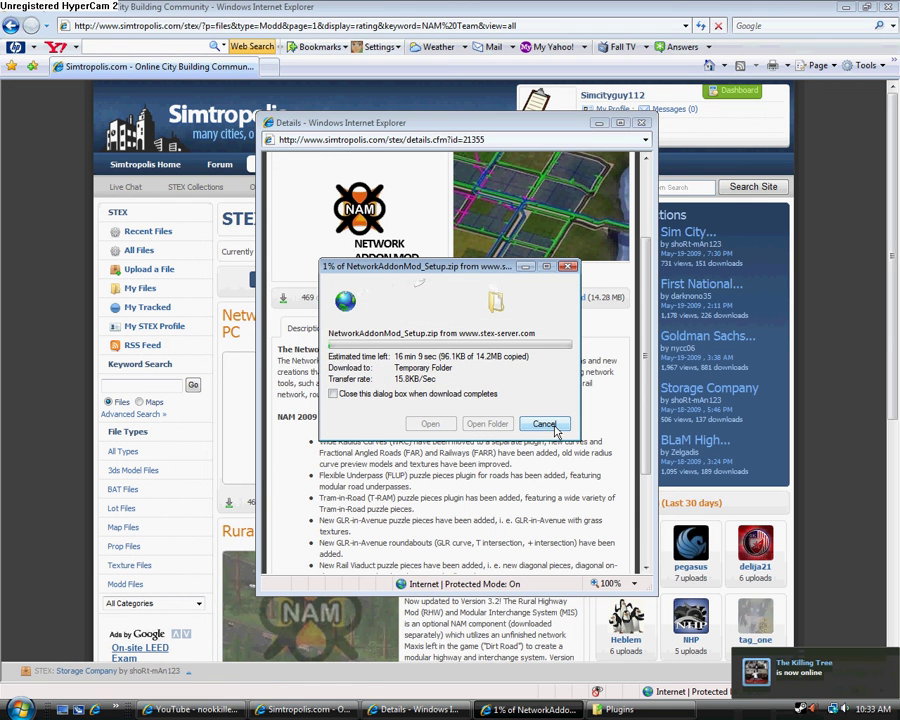
{"action": "left_click", "coordinate": [544, 424]}
Step: Close the mod's details window and minimize the browser to return to the desktop
{"action": "left_click", "coordinate": [643, 122]}
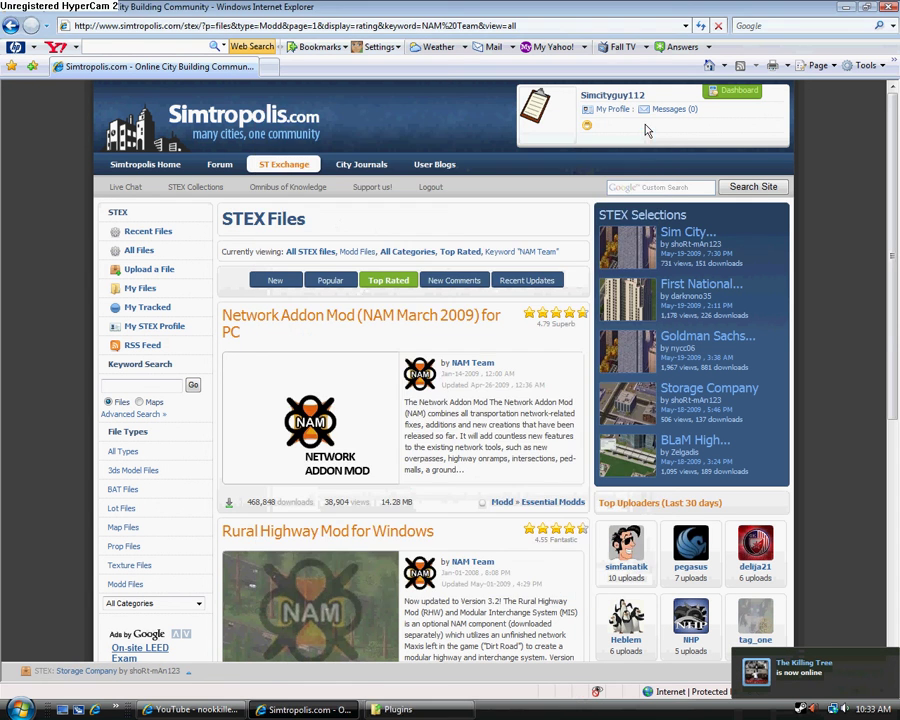
{"action": "left_click", "coordinate": [845, 7]}
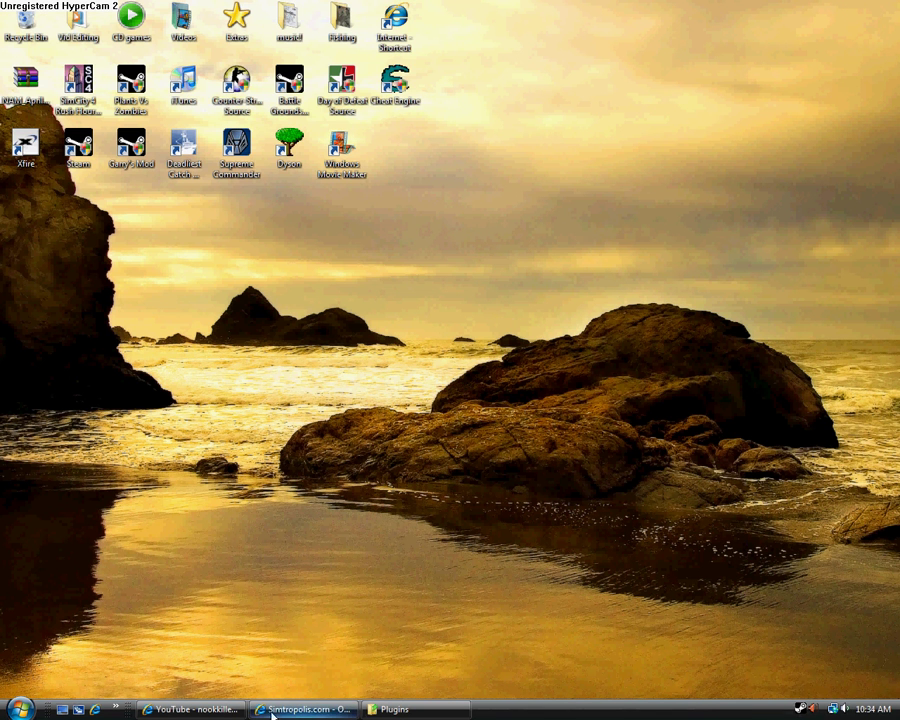
Step: Bring up the Plugins folder window, move it clear of the desktop icons and select the NAM_April_2008_Windows archive on the desktop
{"action": "left_click", "coordinate": [411, 712]}
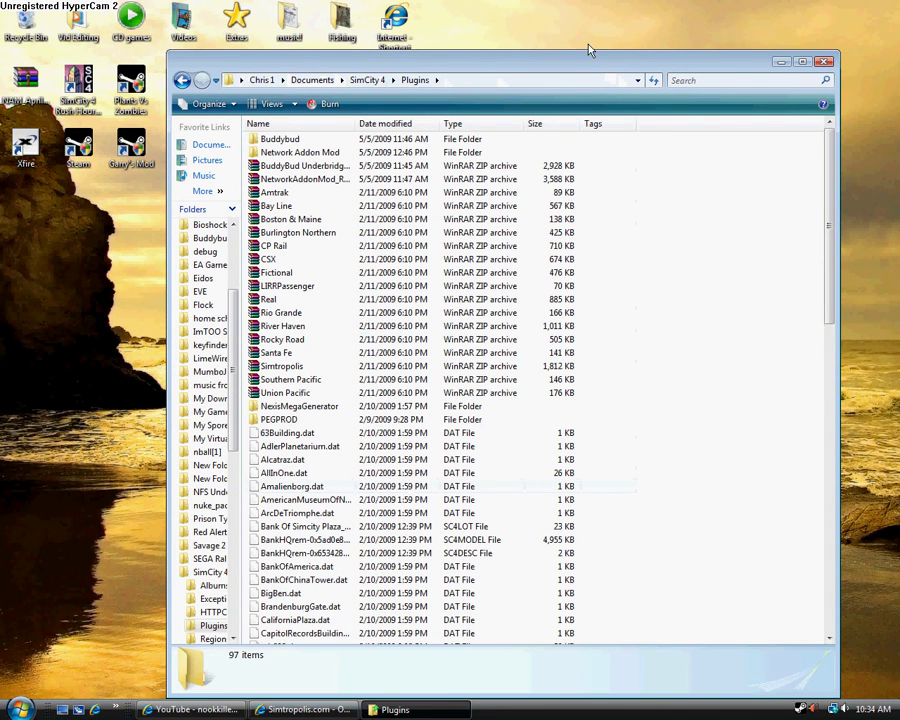
{"action": "left_click_drag", "start_coordinate": [166, 52], "coordinate": [153, 75]}
{"action": "left_click_drag", "start_coordinate": [487, 90], "coordinate": [485, 106]}
{"action": "left_click", "coordinate": [478, 37]}
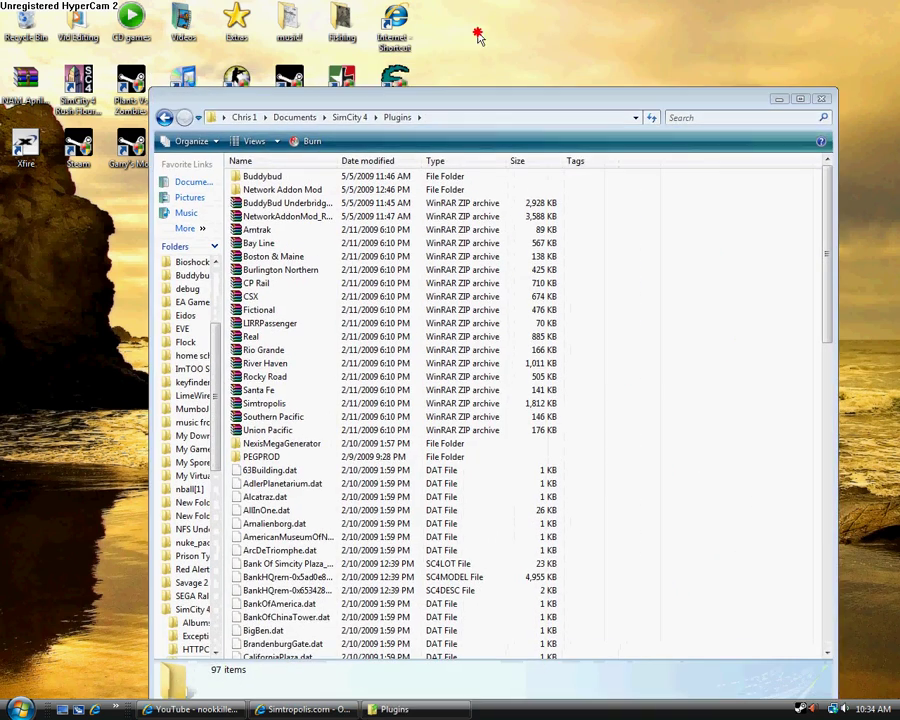
{"action": "left_click", "coordinate": [32, 87]}
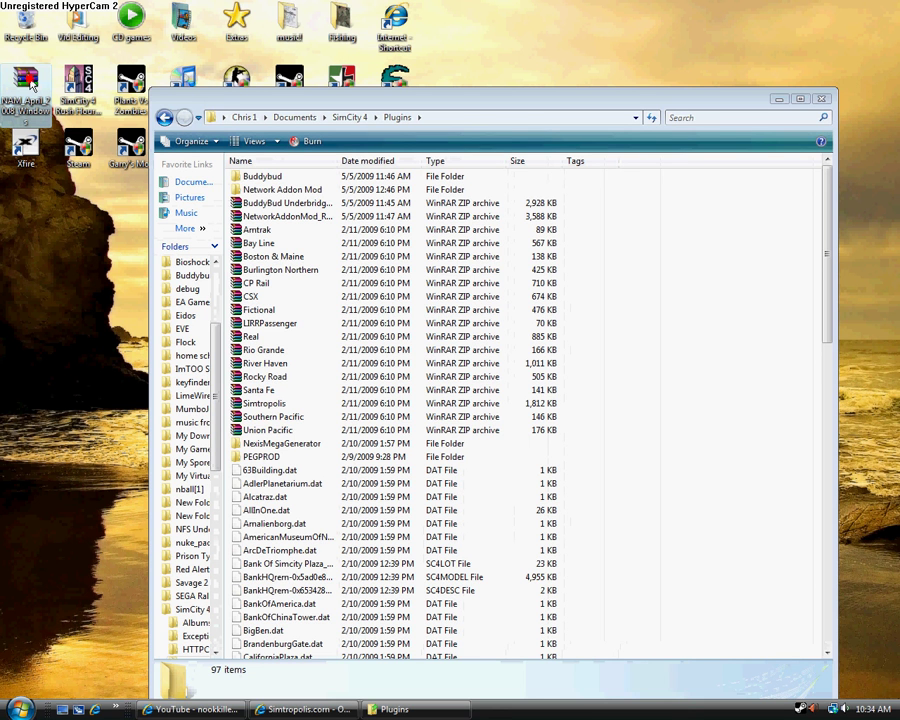
{"action": "mouse_move", "coordinate": [32, 87]}
{"action": "left_mouse_down"}
{"action": "mouse_move", "coordinate": [238, 192]}
{"action": "mouse_move", "coordinate": [291, 268]}
{"action": "mouse_move", "coordinate": [40, 105]}
{"action": "mouse_move", "coordinate": [32, 90]}
{"action": "left_mouse_up"}
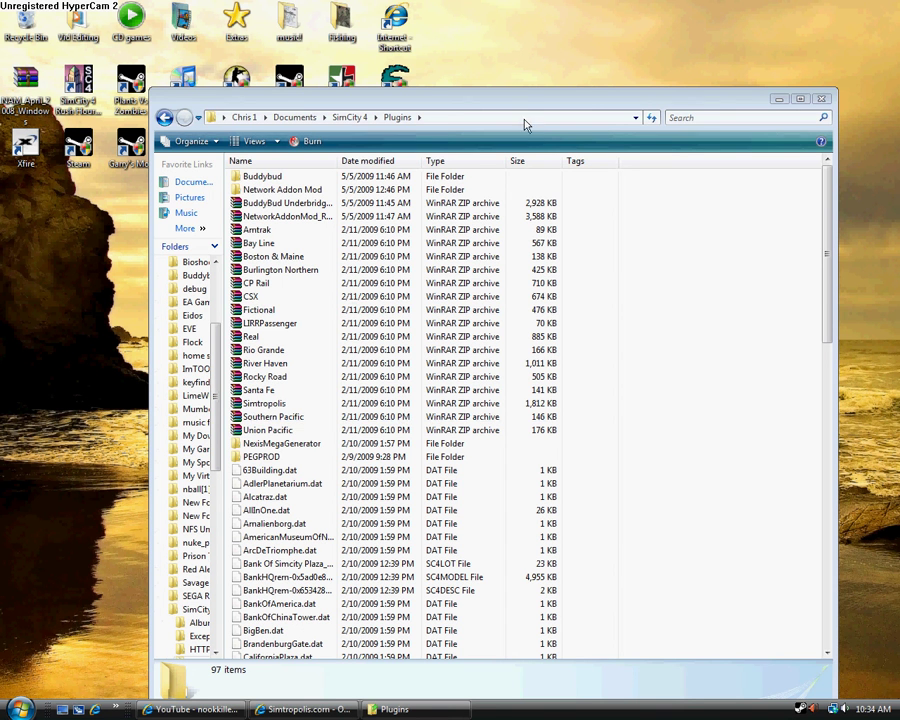
Step: Look through the complete file list of the SimCity 4 Plugins folder and return to its beginning
{"action": "left_click_drag", "start_coordinate": [514, 102], "coordinate": [506, 62]}
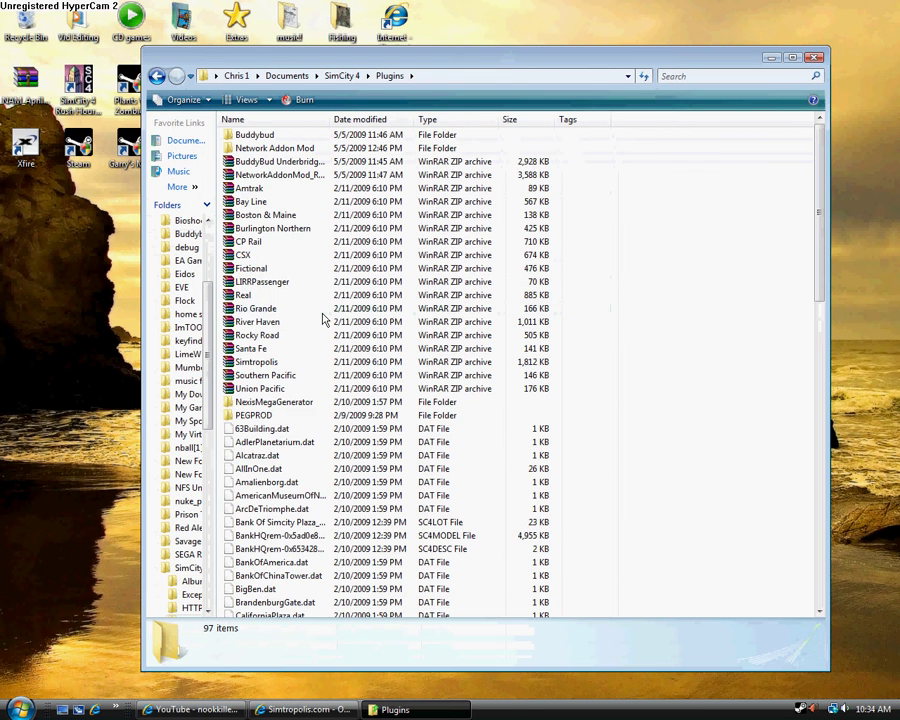
{"action": "scroll", "coordinate": [323, 320], "scroll_direction": "down", "scroll_amount": 20}
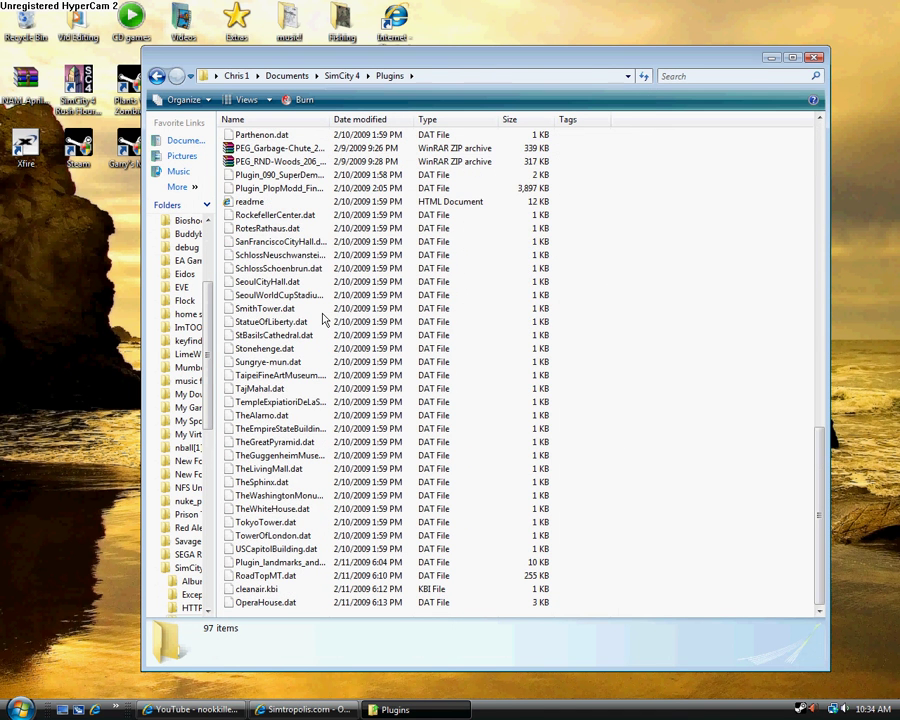
{"action": "scroll", "coordinate": [332, 410], "scroll_direction": "up", "scroll_amount": 3}
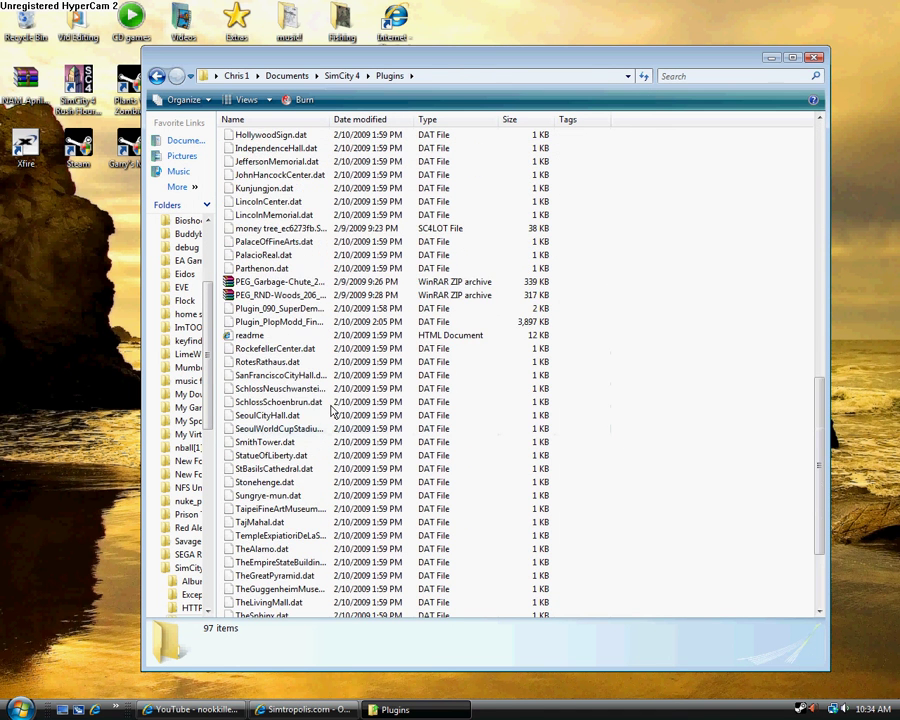
{"action": "scroll", "coordinate": [332, 410], "scroll_direction": "up", "scroll_amount": 1}
{"action": "scroll", "coordinate": [291, 372], "scroll_direction": "up", "scroll_amount": 7}
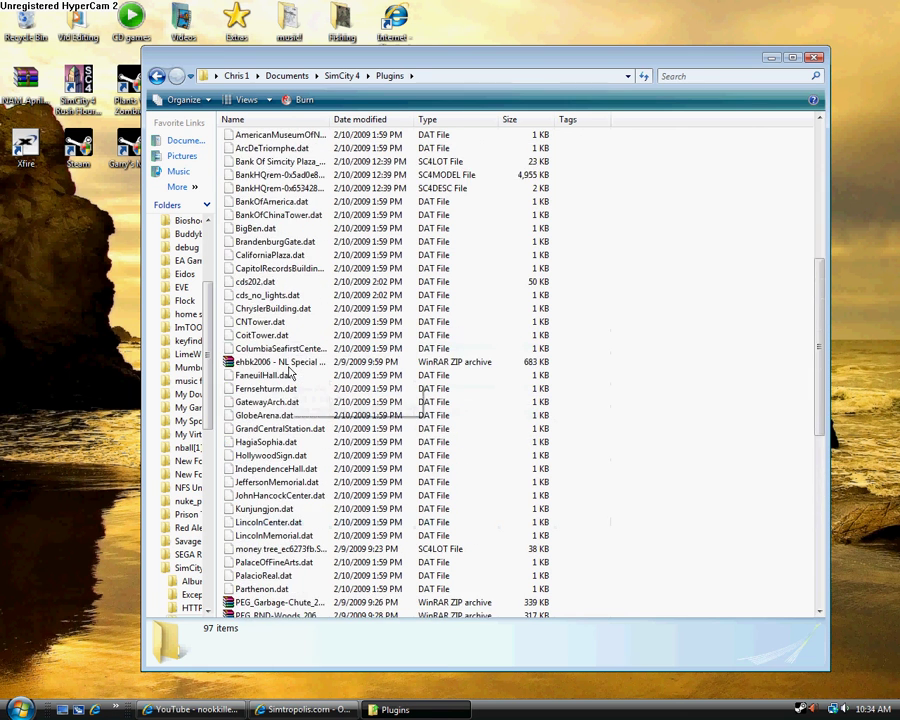
{"action": "scroll", "coordinate": [291, 372], "scroll_direction": "up", "scroll_amount": 9}
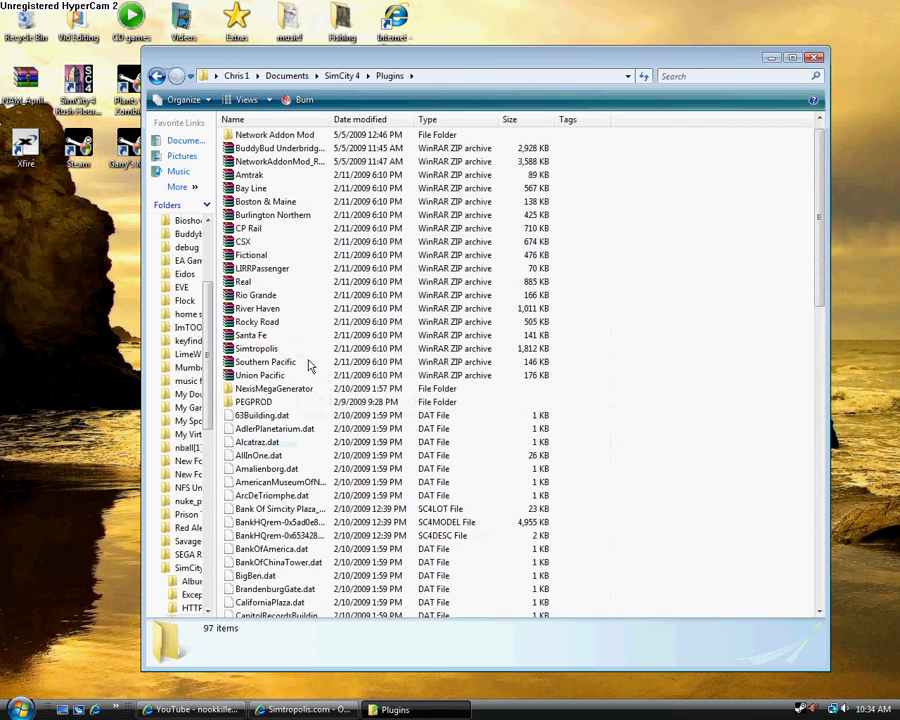
{"action": "scroll", "coordinate": [310, 367], "scroll_direction": "up", "scroll_amount": 1}
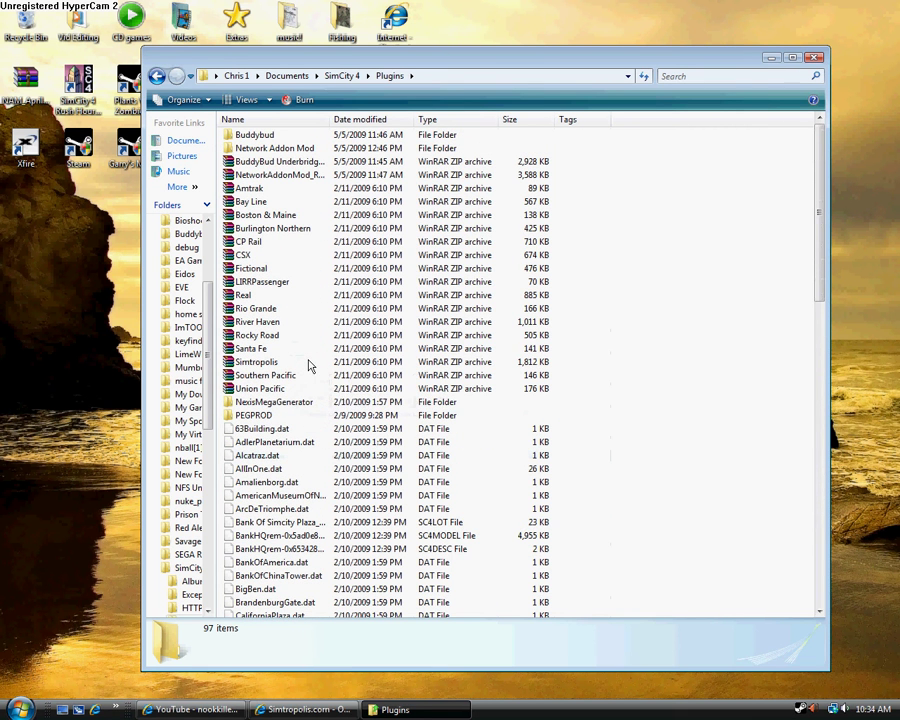
Step: Open NetworkAddonMod_Rural_Highway_Mod1.zip and install Rural Highway Mod 3.0 from it, accepting the license, keeping the preselected components and showing the readme at the end
{"action": "double_click", "coordinate": [293, 176]}
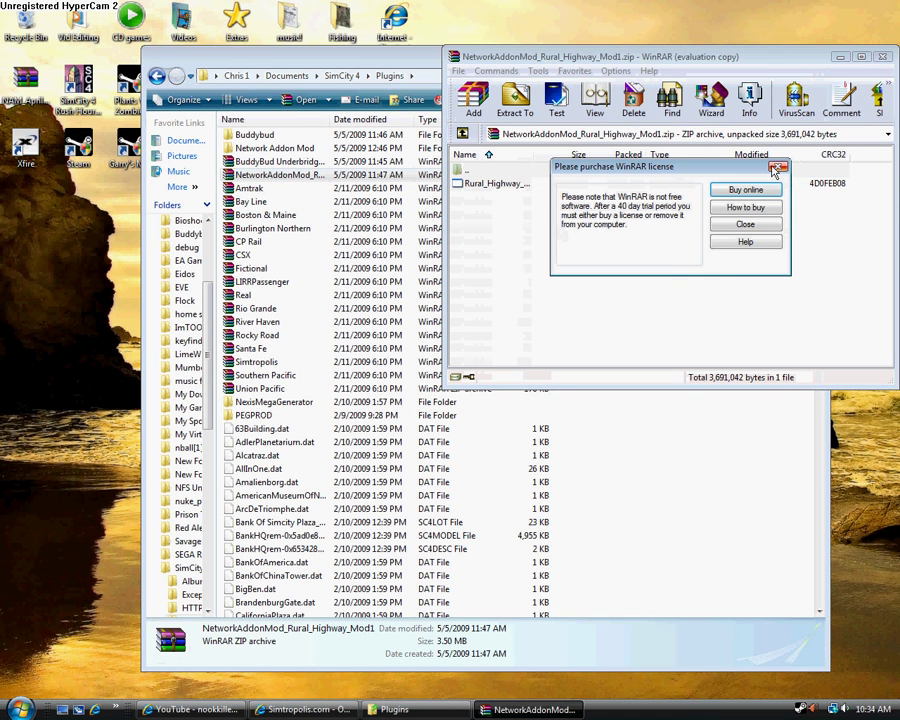
{"action": "left_click", "coordinate": [777, 167]}
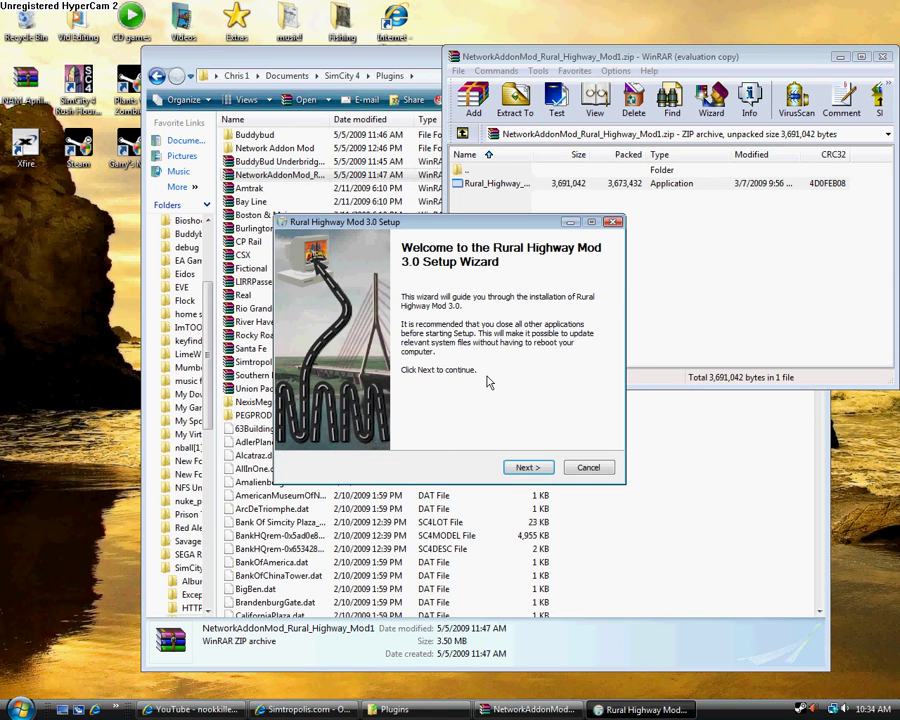
{"action": "left_click", "coordinate": [526, 467]}
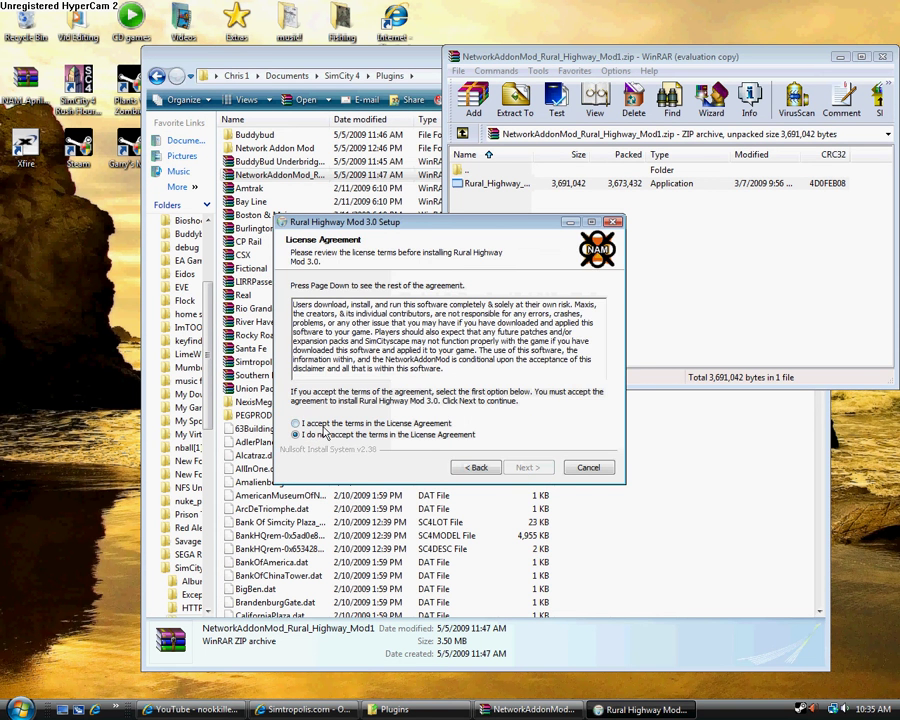
{"action": "left_click", "coordinate": [526, 467]}
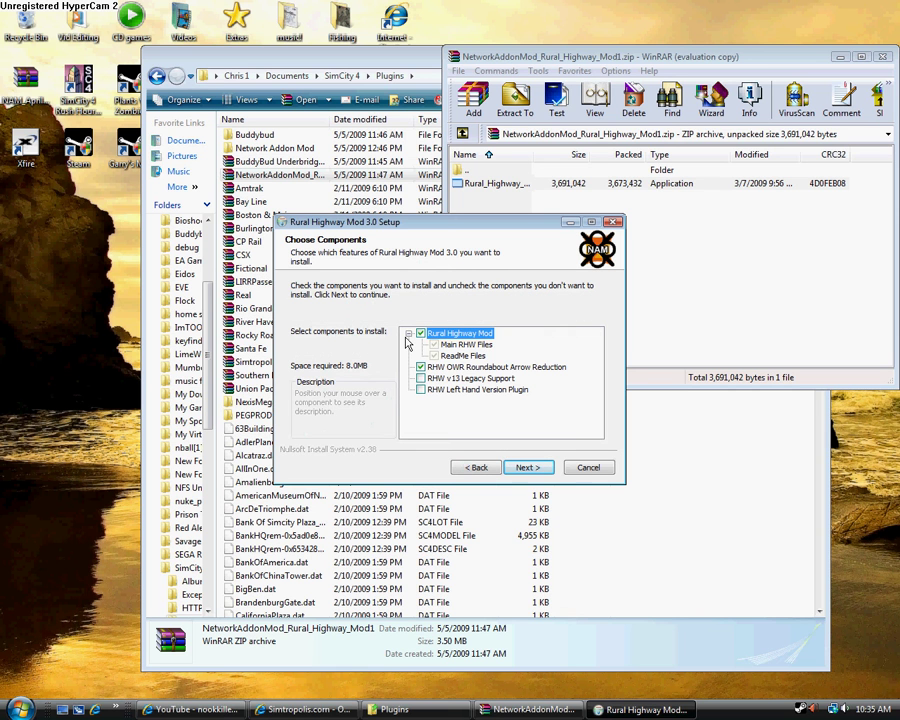
{"action": "left_click", "coordinate": [536, 466]}
{"action": "left_click", "coordinate": [531, 467]}
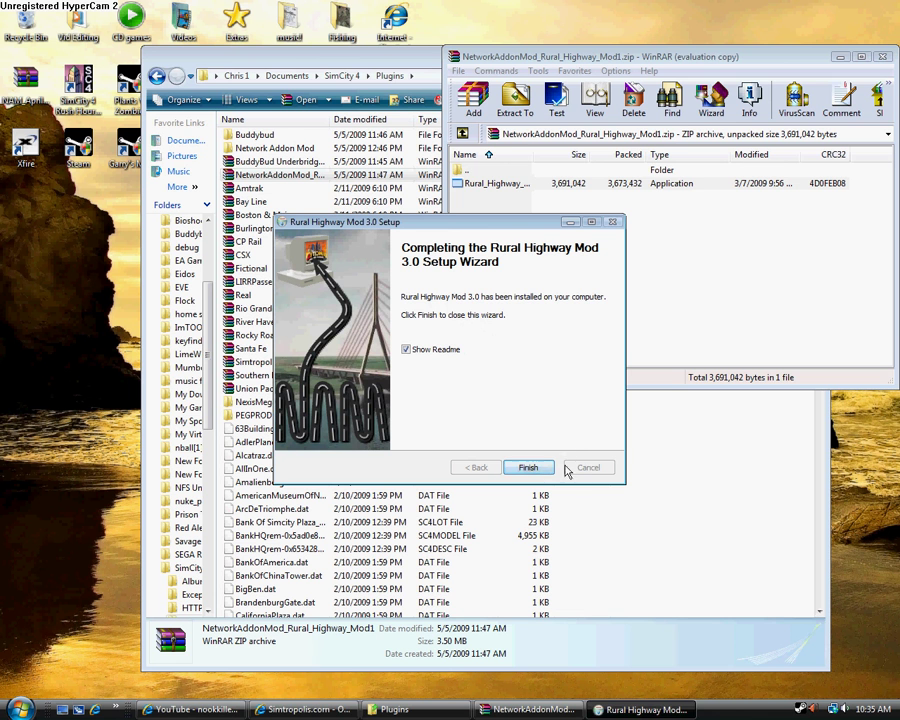
{"action": "left_click", "coordinate": [527, 467]}
Step: Close the Rural Highway Mod readme, the WinRAR archive and the Plugins folder window
{"action": "left_click", "coordinate": [494, 77]}
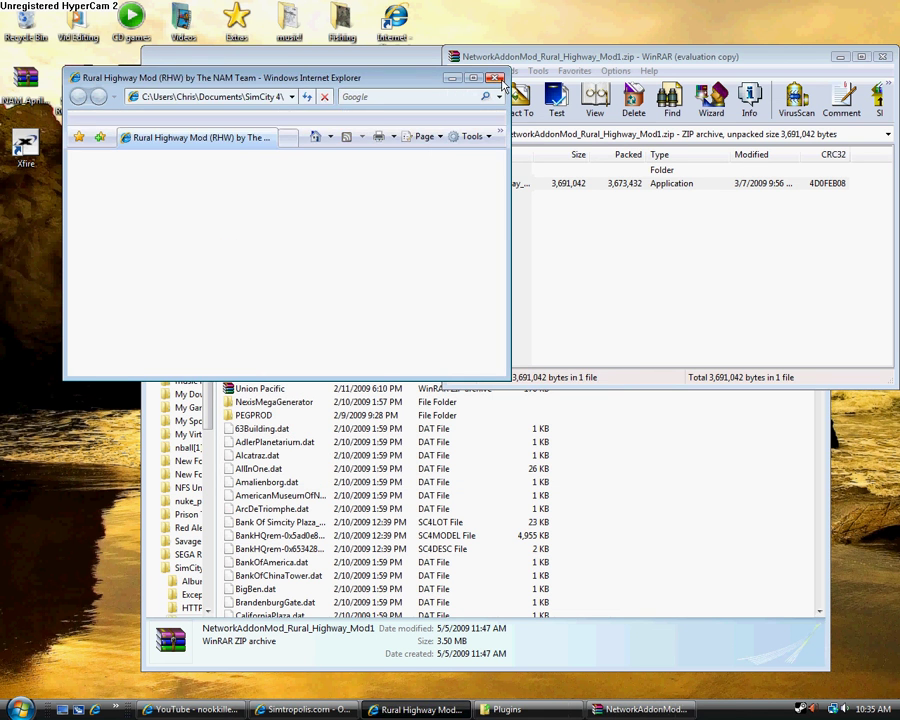
{"action": "left_click", "coordinate": [883, 57]}
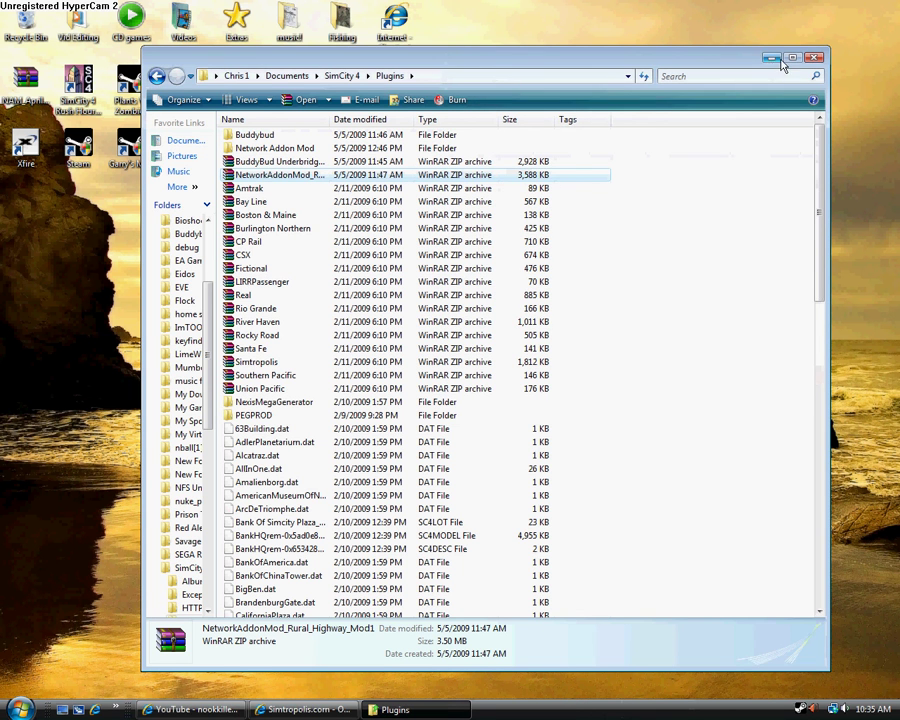
{"action": "left_click_drag", "start_coordinate": [765, 46], "coordinate": [679, 60]}
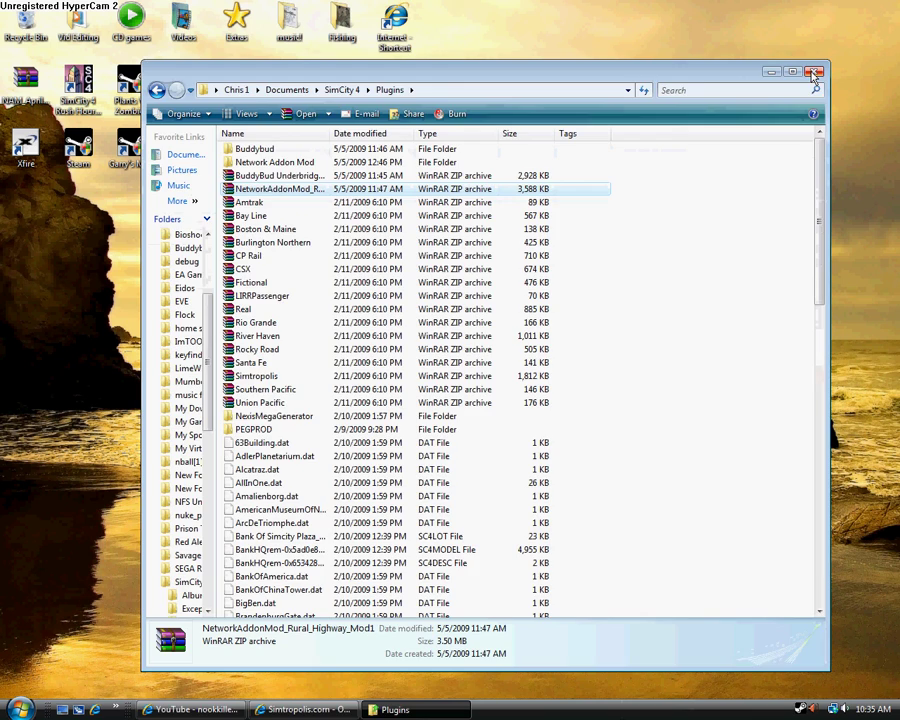
{"action": "left_click", "coordinate": [814, 73]}
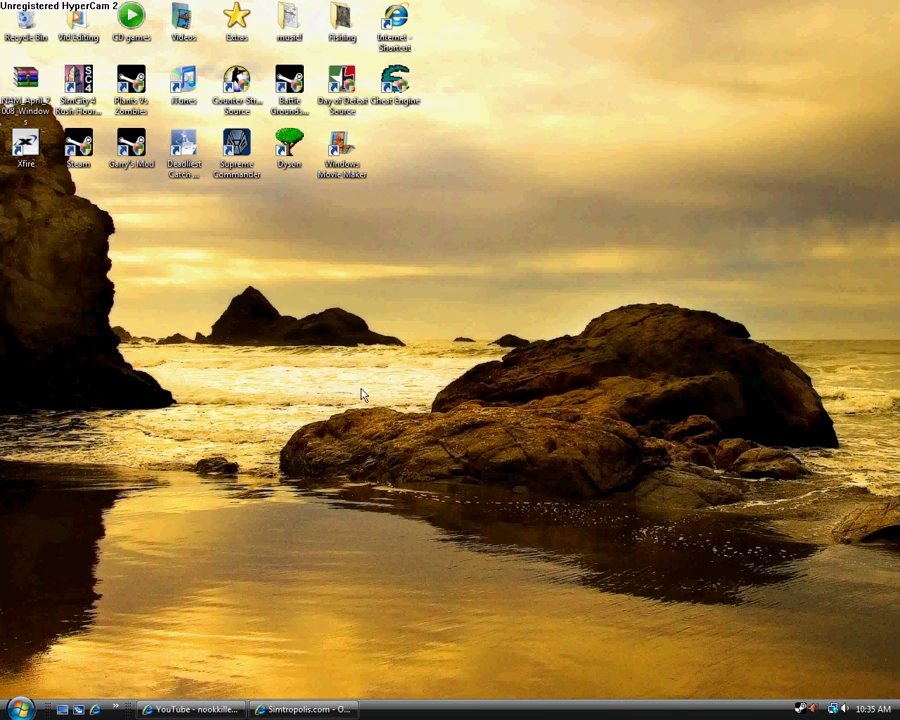
Step: View the Simtropolis and YouTube channel browser windows in turn, and minimize each of them again
{"action": "left_click", "coordinate": [303, 709]}
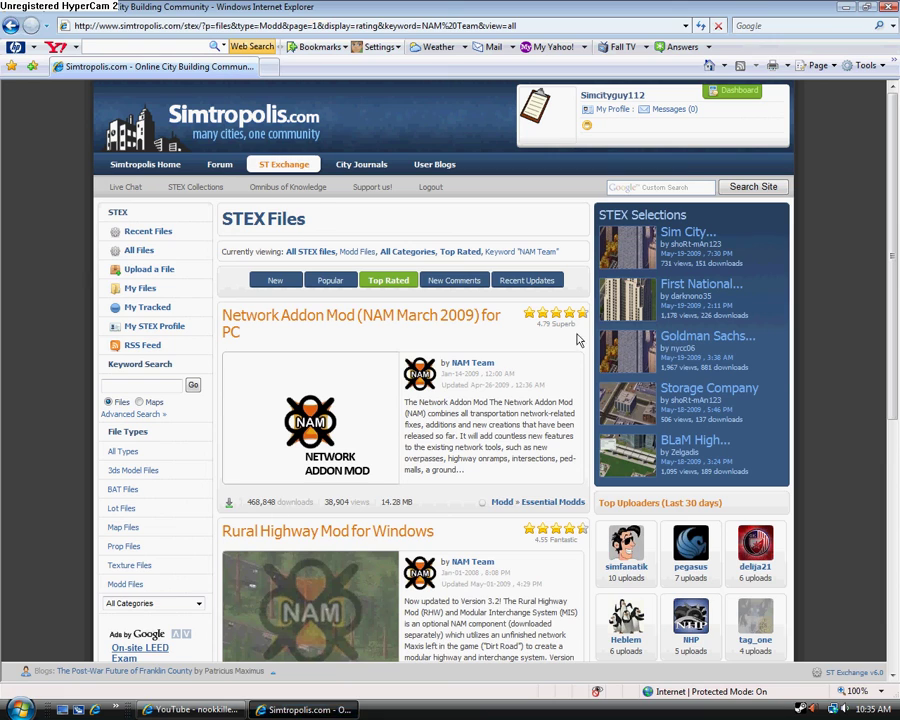
{"action": "left_click", "coordinate": [303, 709]}
{"action": "left_click", "coordinate": [193, 709]}
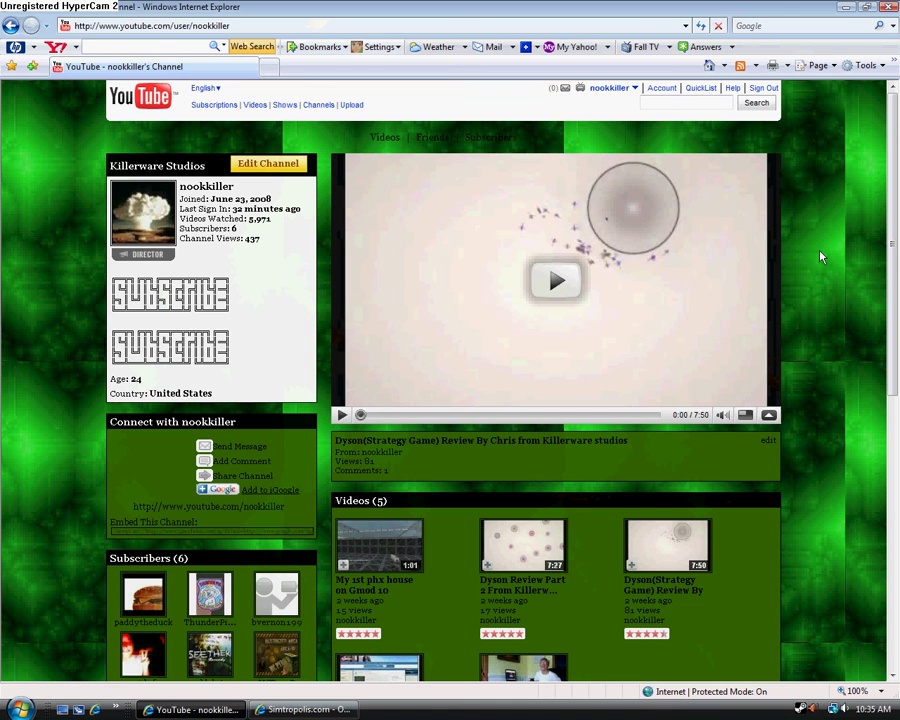
{"action": "left_click", "coordinate": [846, 7]}
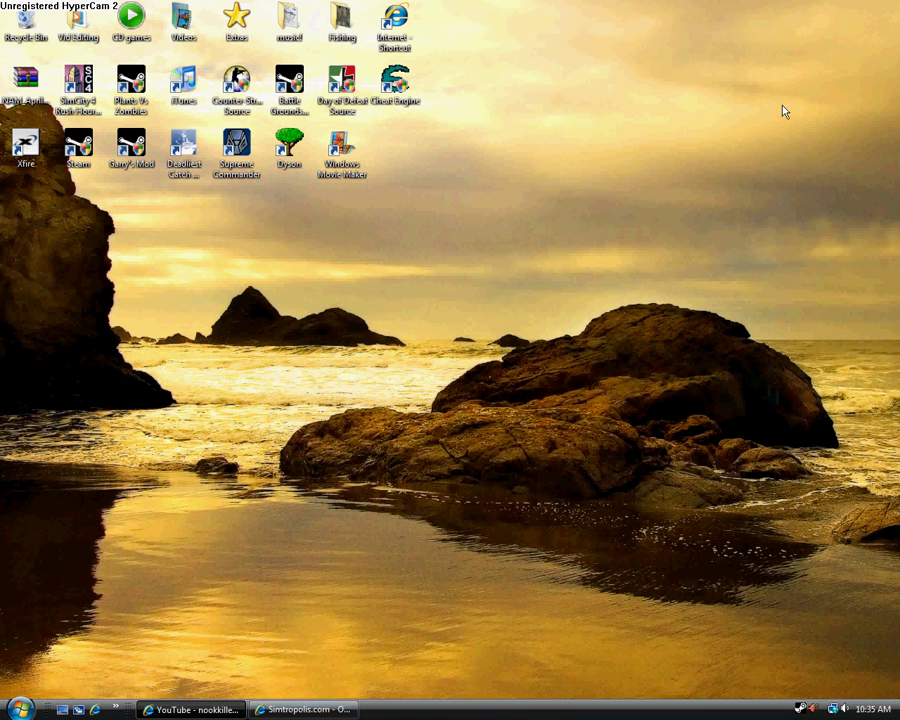
Step: Return to the Simtropolis window and review the NAM Team's mods in the STEX file listing
{"action": "left_click", "coordinate": [345, 708]}
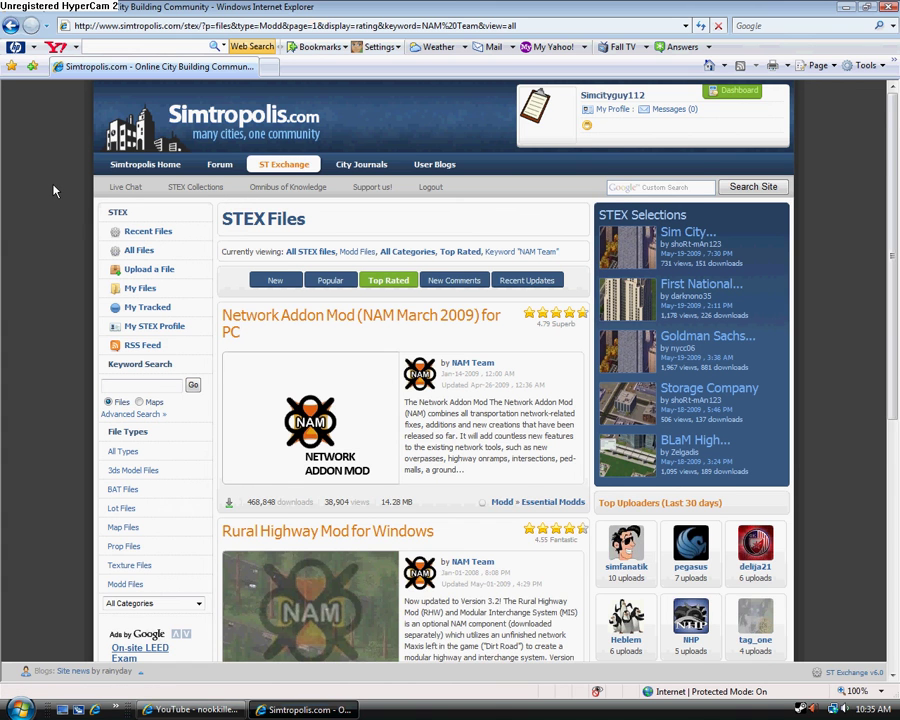
{"action": "scroll", "coordinate": [55, 190], "scroll_direction": "down", "scroll_amount": 3}
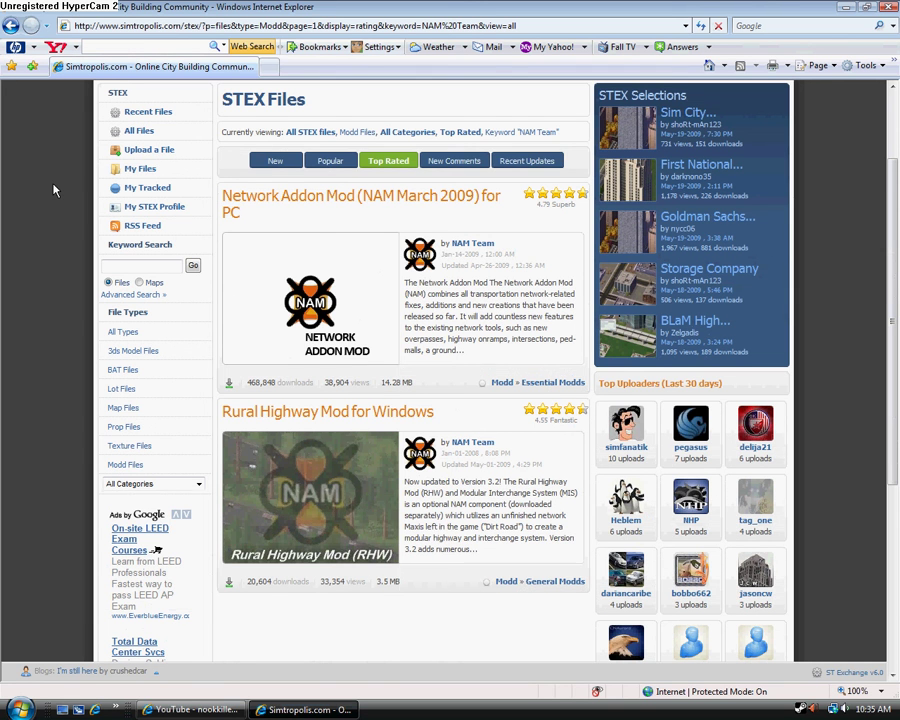
{"action": "scroll", "coordinate": [55, 190], "scroll_direction": "up", "scroll_amount": 3}
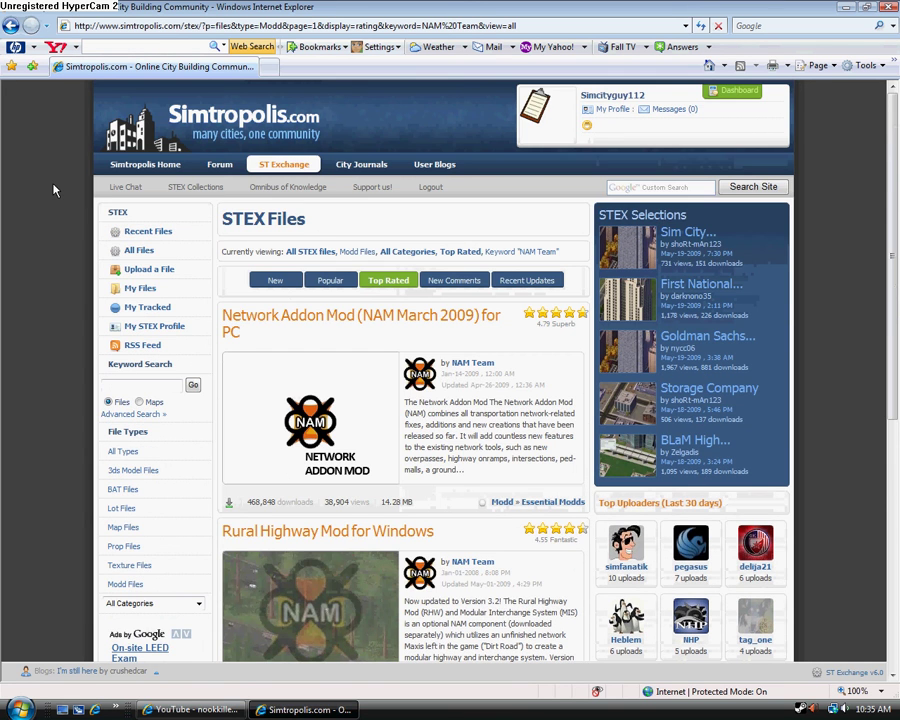